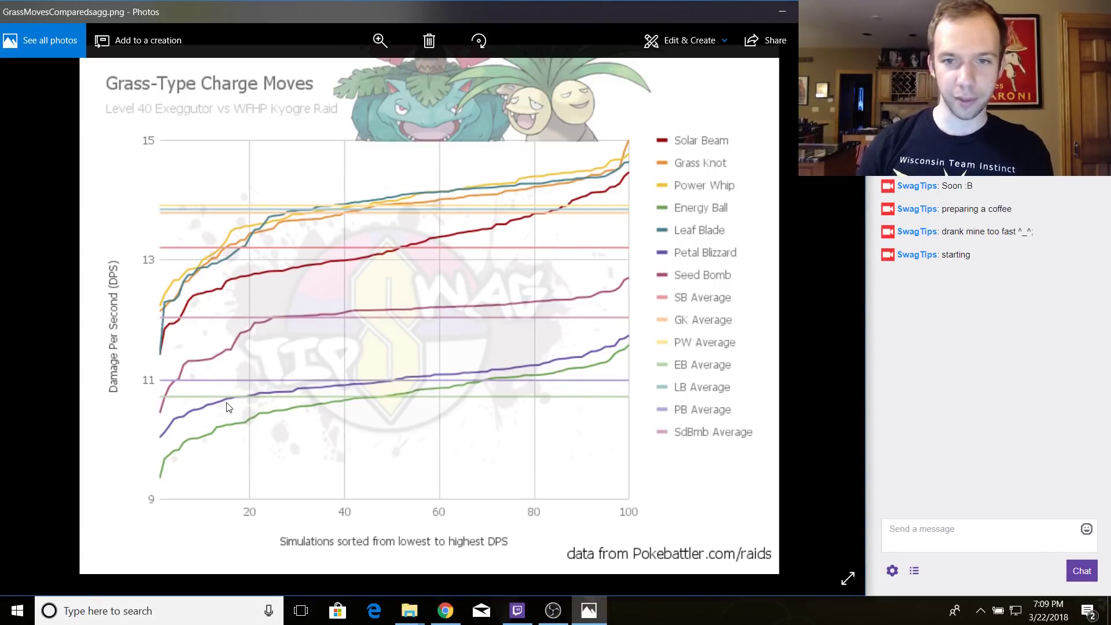
Close the chart image, then check Power Whip's base power and damage per second on its GamePress move page and close that page
key("alt+F4")
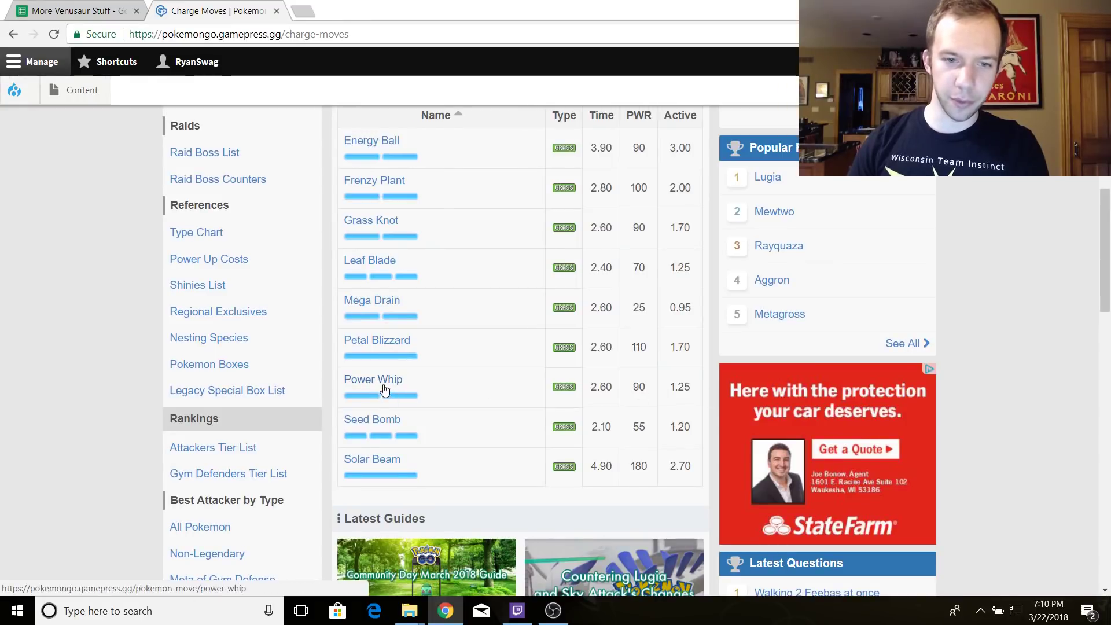
left_click(383, 385)
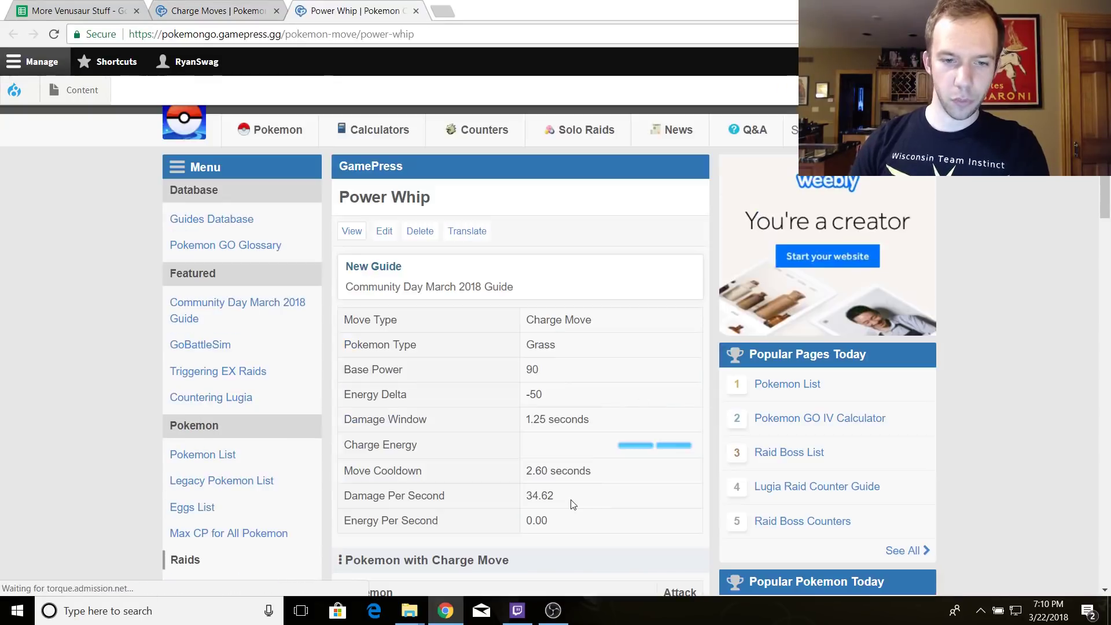
double_click(532, 371)
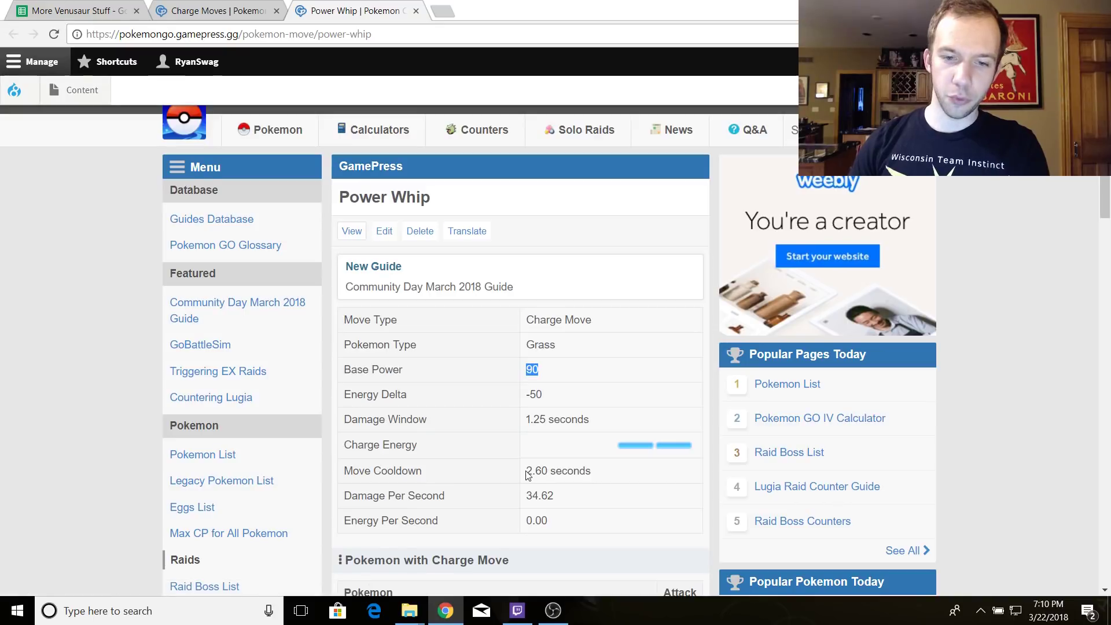
left_click_drag(527, 472, 519, 508)
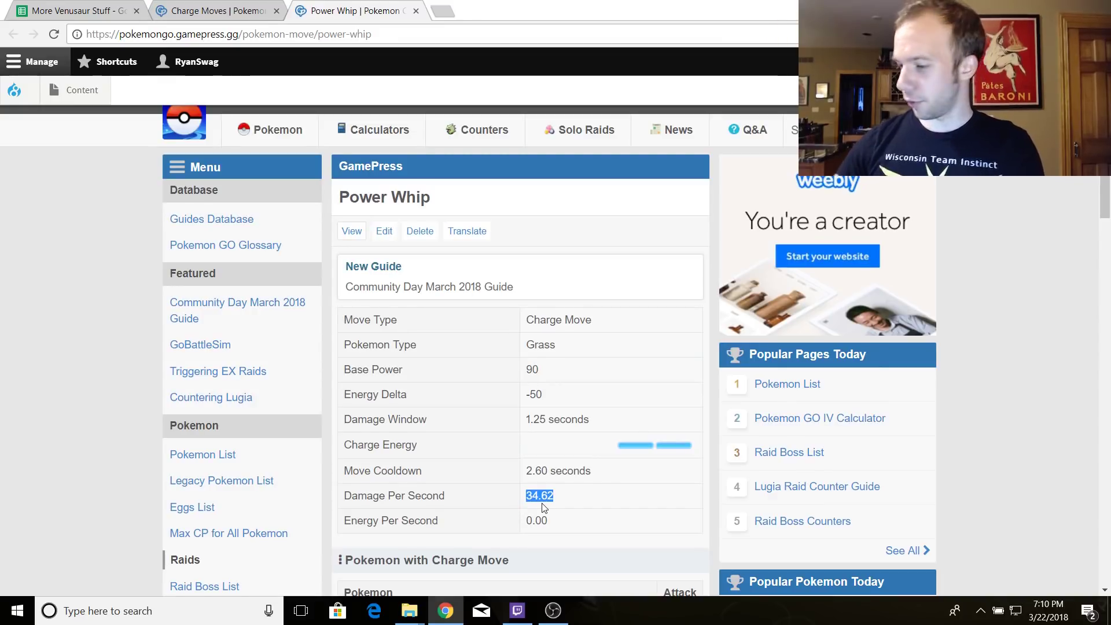
key("ctrl+w")
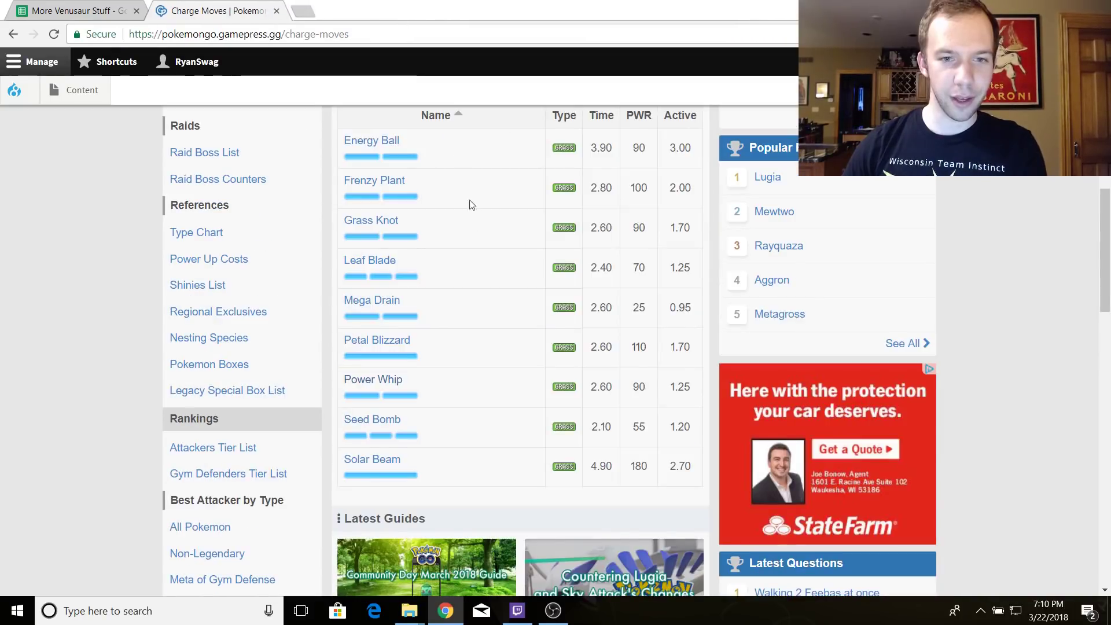
Open the Frenzy Plant move page in a separate tab and view its stats
right_click(393, 181)
left_click(428, 191)
key("ctrl+Tab")
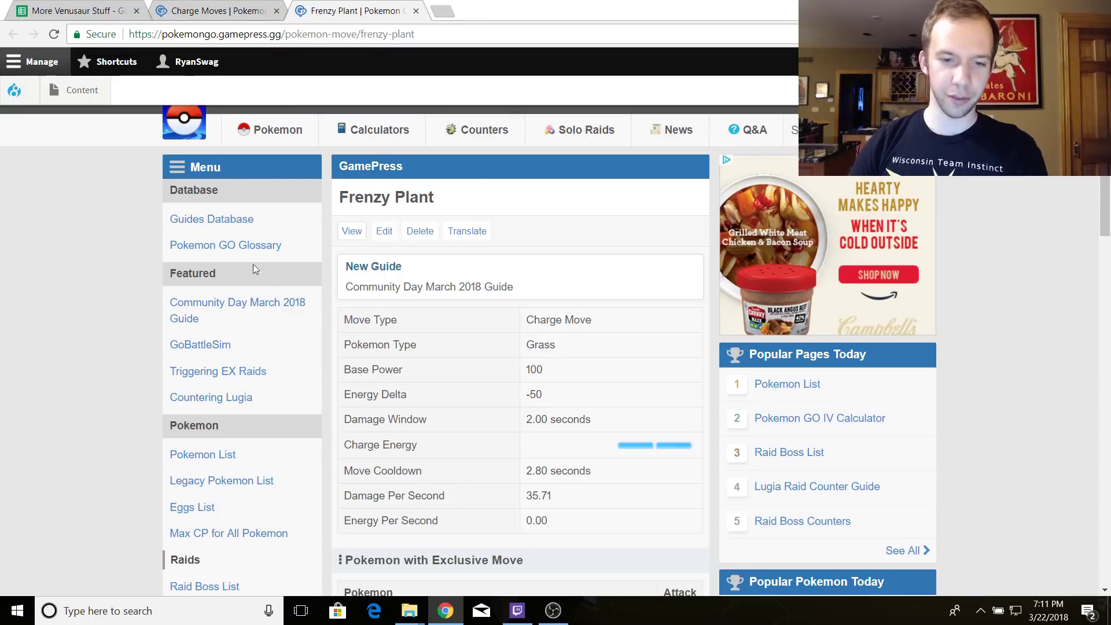
Review the Power Whip, Solar Beam and difference tables on the Power Solar sheet of More Venusaur Stuff
key("ctrl+1")
scroll(127, 261, "down", 6)
scroll(128, 262, "up", 6)
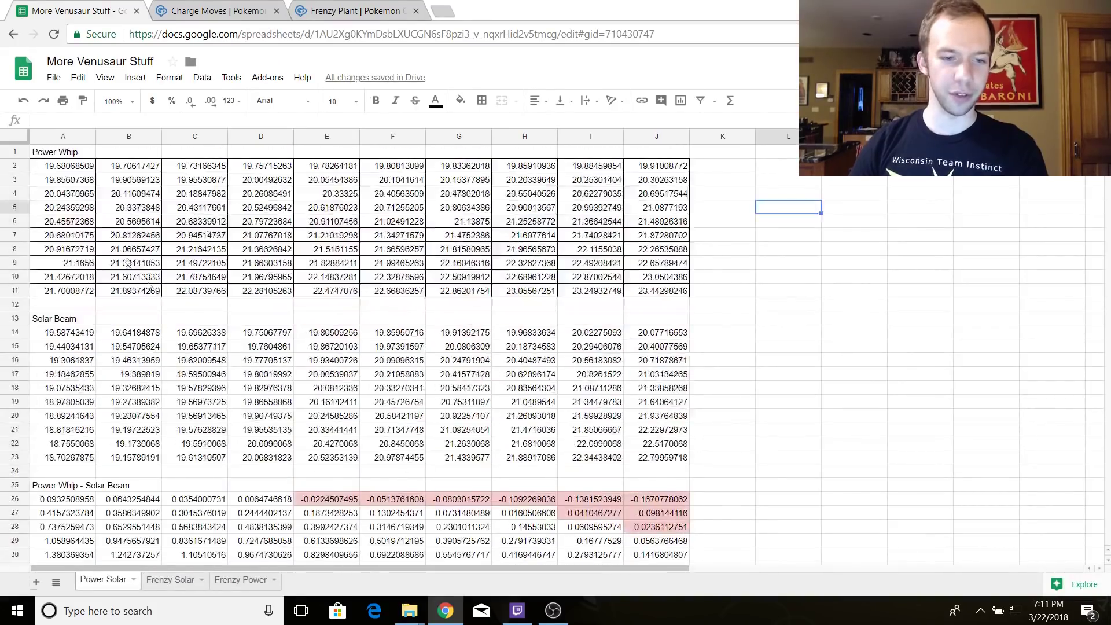
scroll(453, 461, "down", 5)
scroll(453, 461, "up", 5)
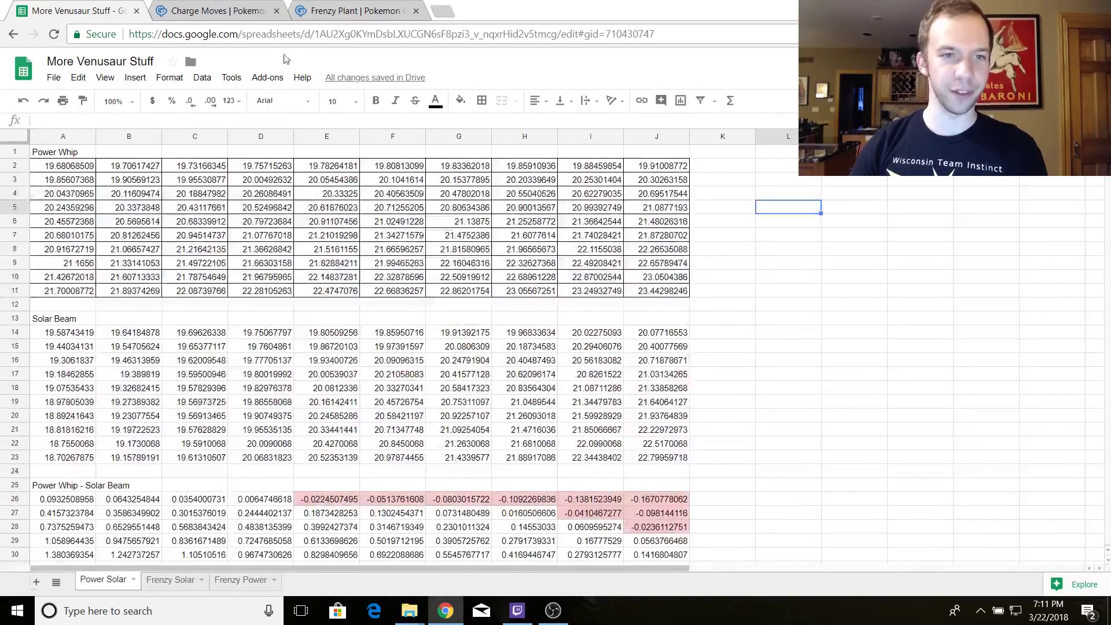
Return to the Charge Moves list and compare the time, power and active values of the grass-type moves
left_click(244, 12)
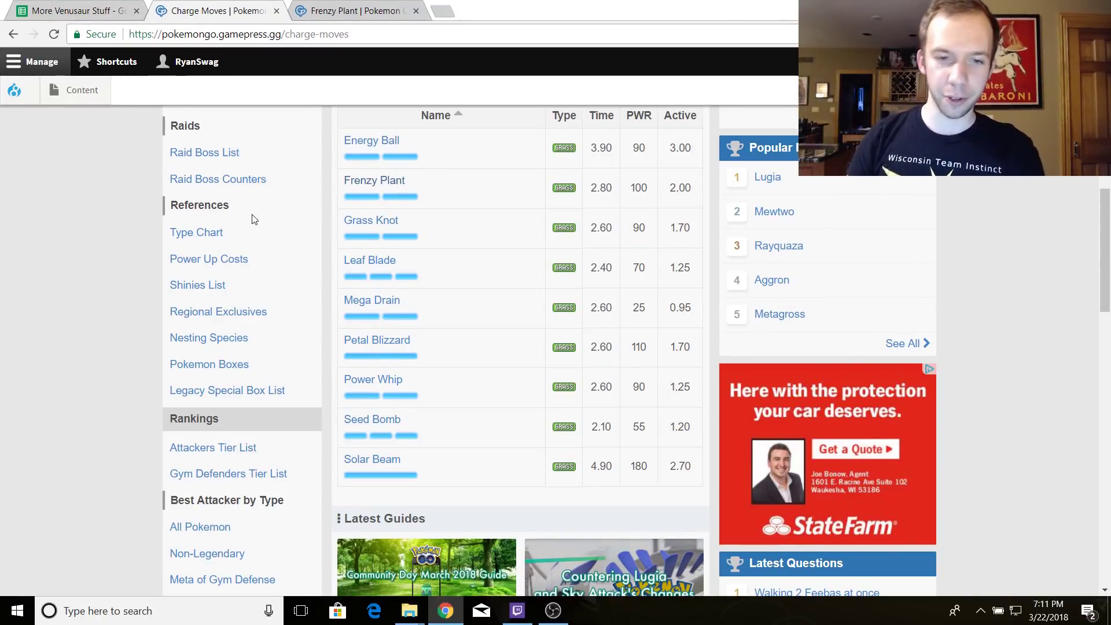
scroll(302, 249, "up", 2)
scroll(305, 253, "down", 1)
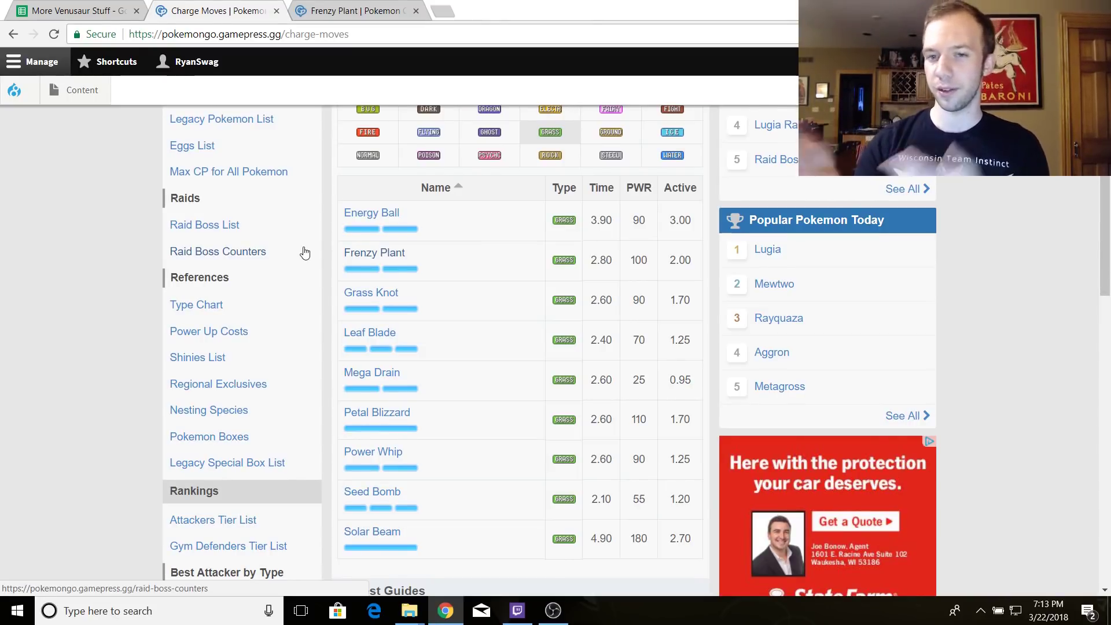
scroll(461, 288, "down", 3)
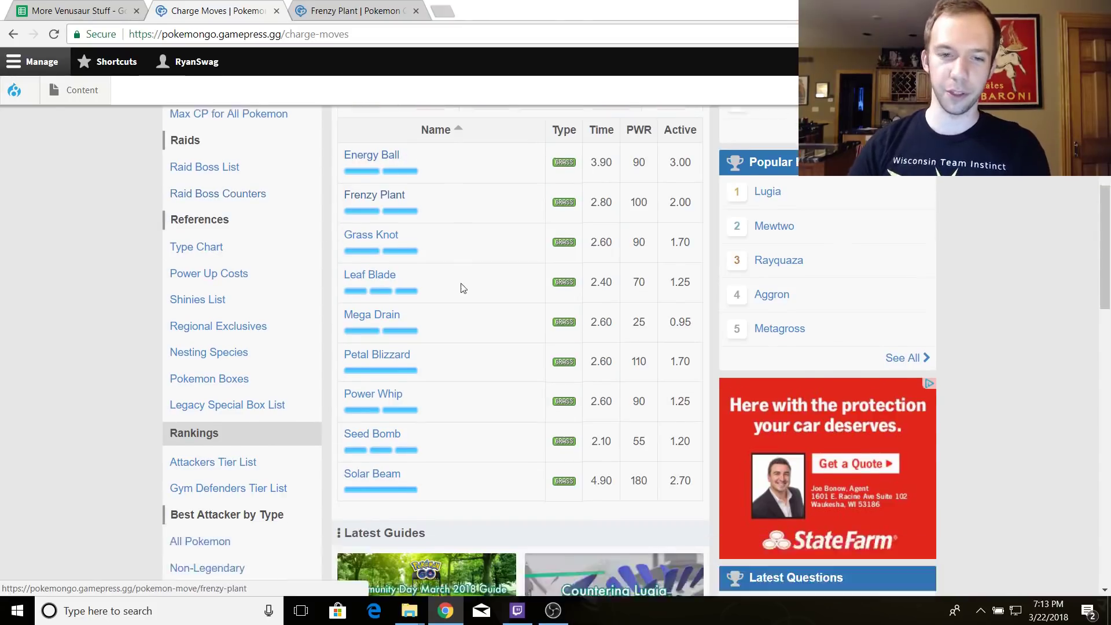
scroll(461, 292, "up", 4)
scroll(463, 315, "down", 2)
scroll(463, 317, "down", 1)
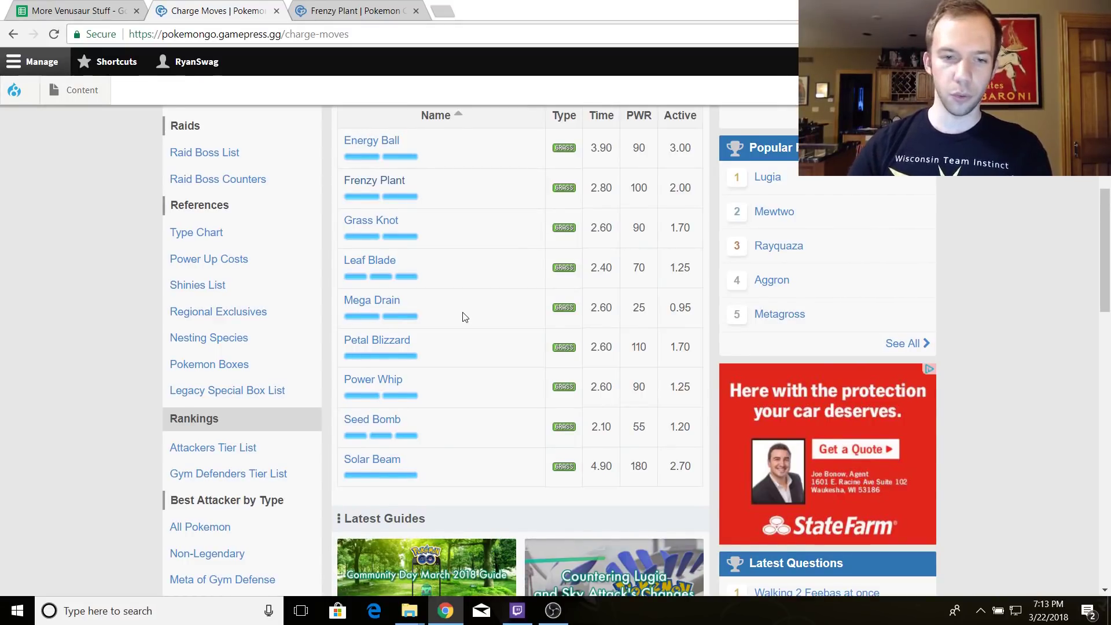
scroll(462, 316, "up", 1)
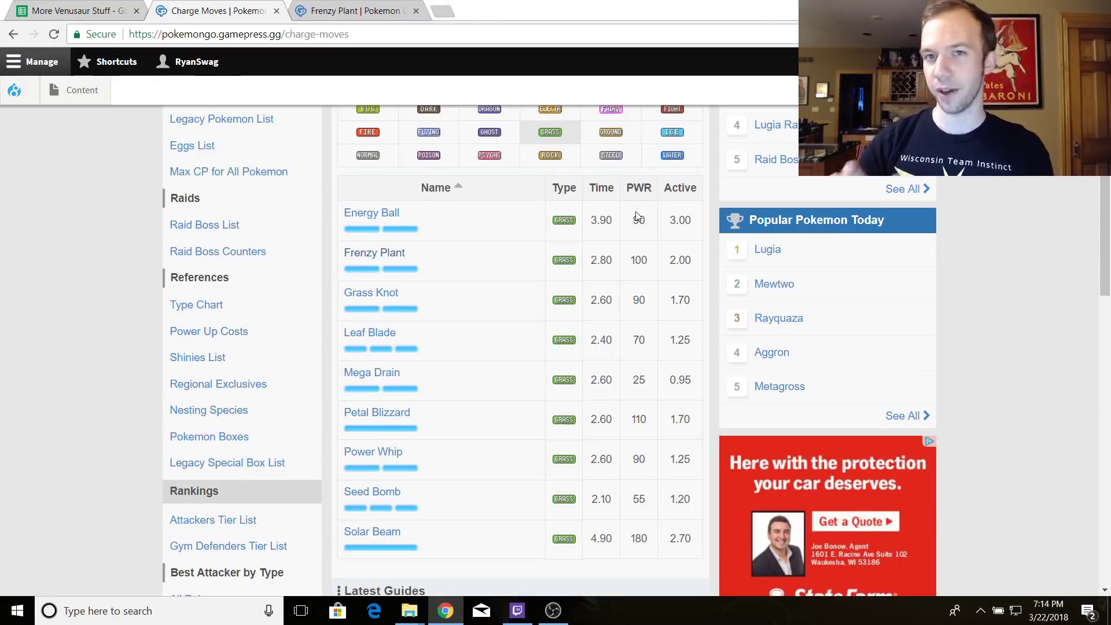
scroll(584, 382, "up", 1)
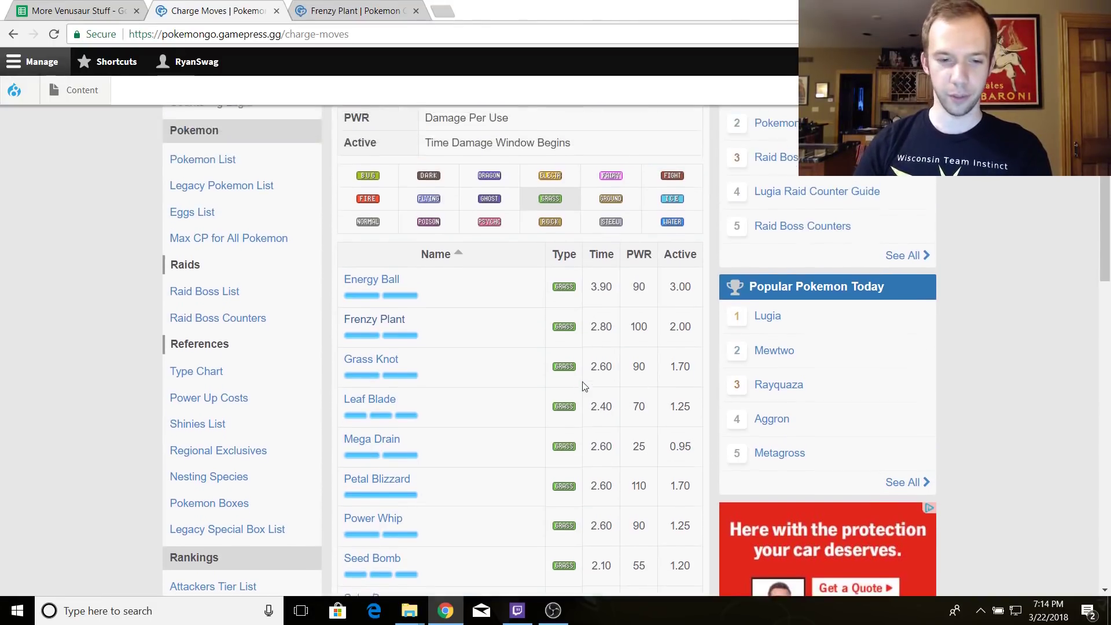
scroll(501, 300, "down", 1)
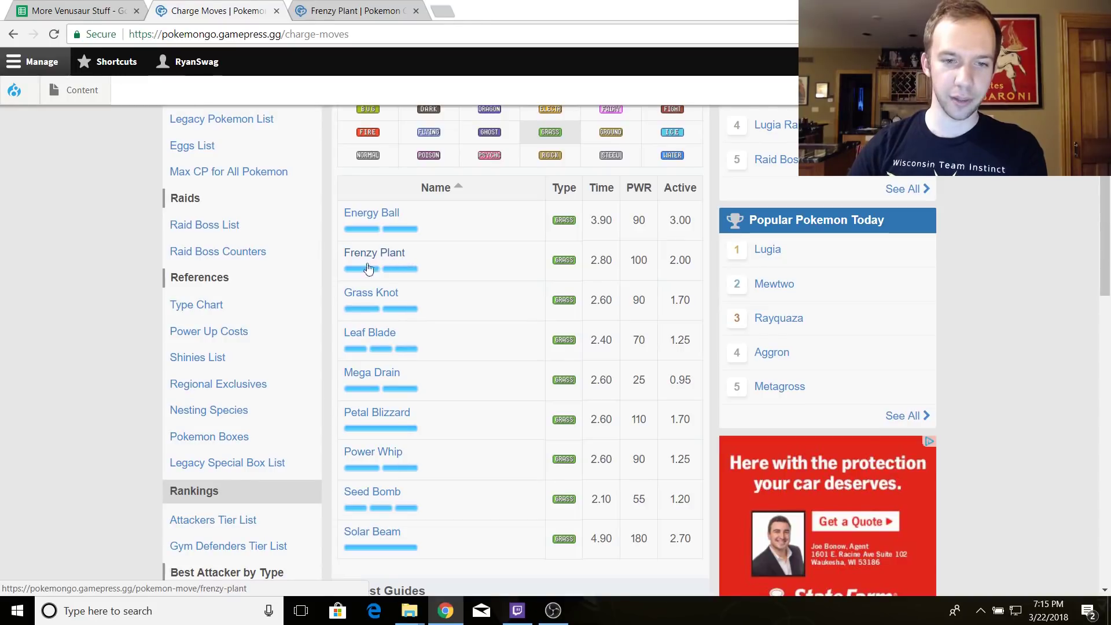
Open the Solar Beam move page, check its damage per second, and return to the Charge Moves list
left_click(390, 540)
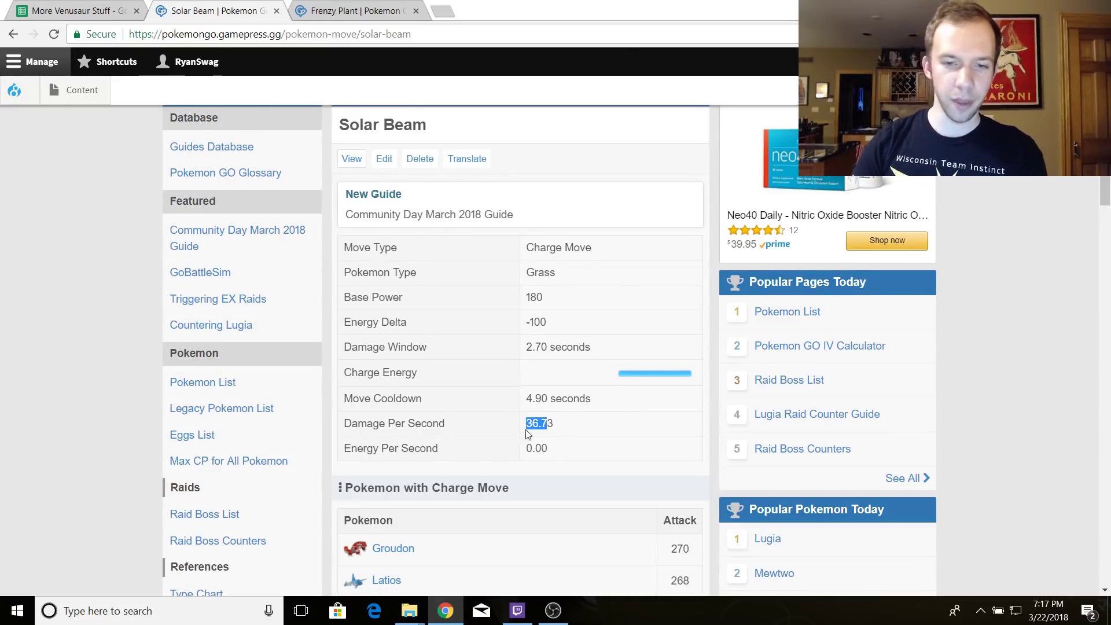
left_click_drag(527, 431, 554, 429)
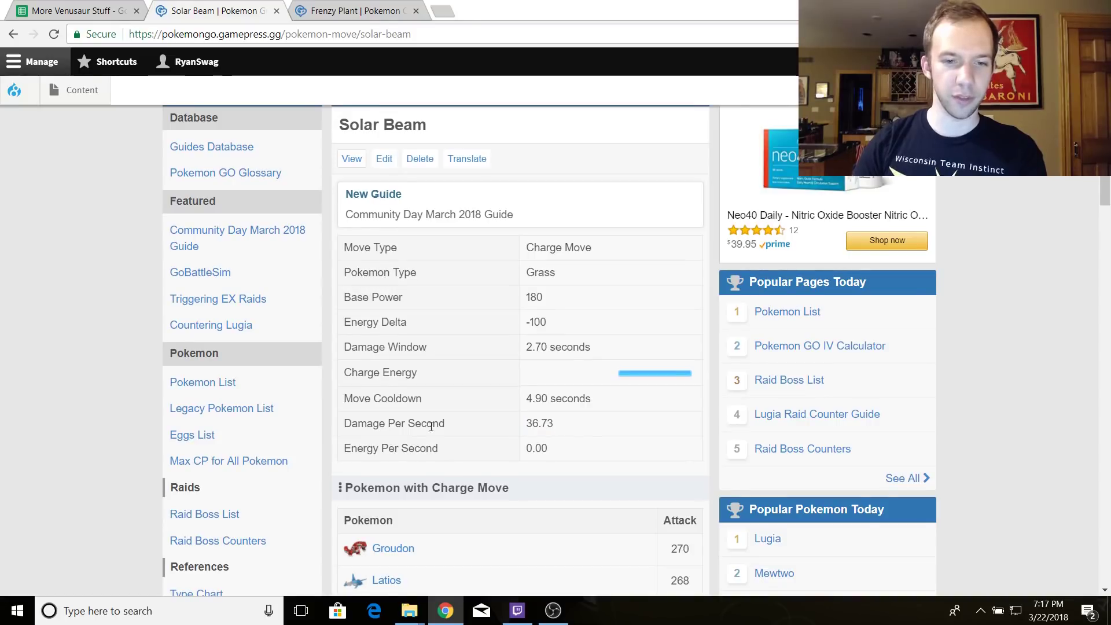
left_click(13, 34)
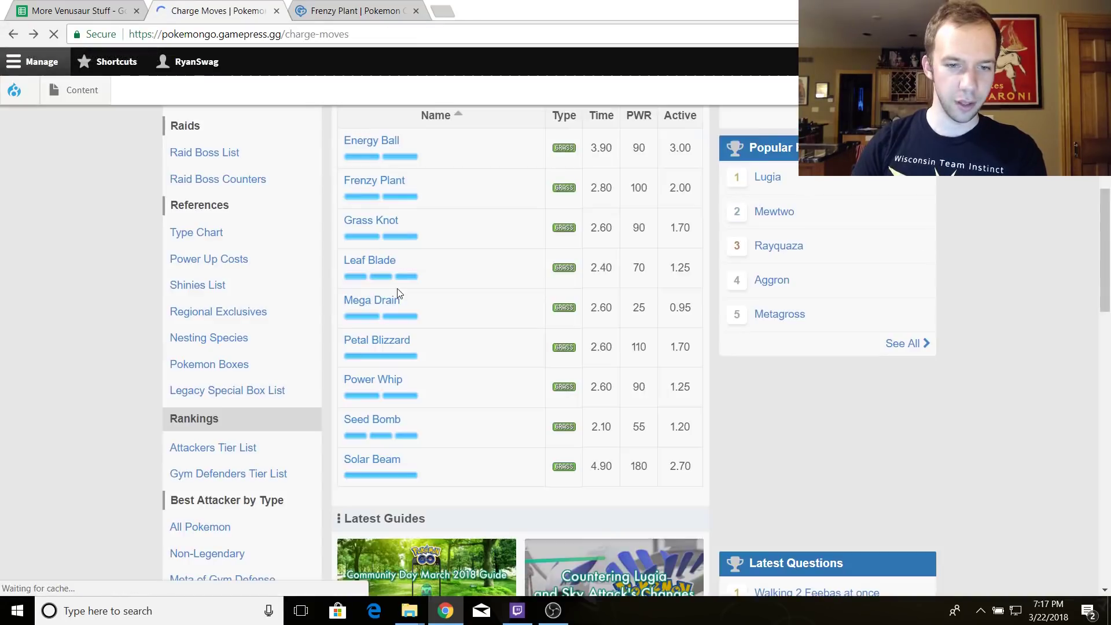
Examine Petal Blizzard's move stats, close its page, and review the Frenzy Plant stats for comparison
left_click(378, 354)
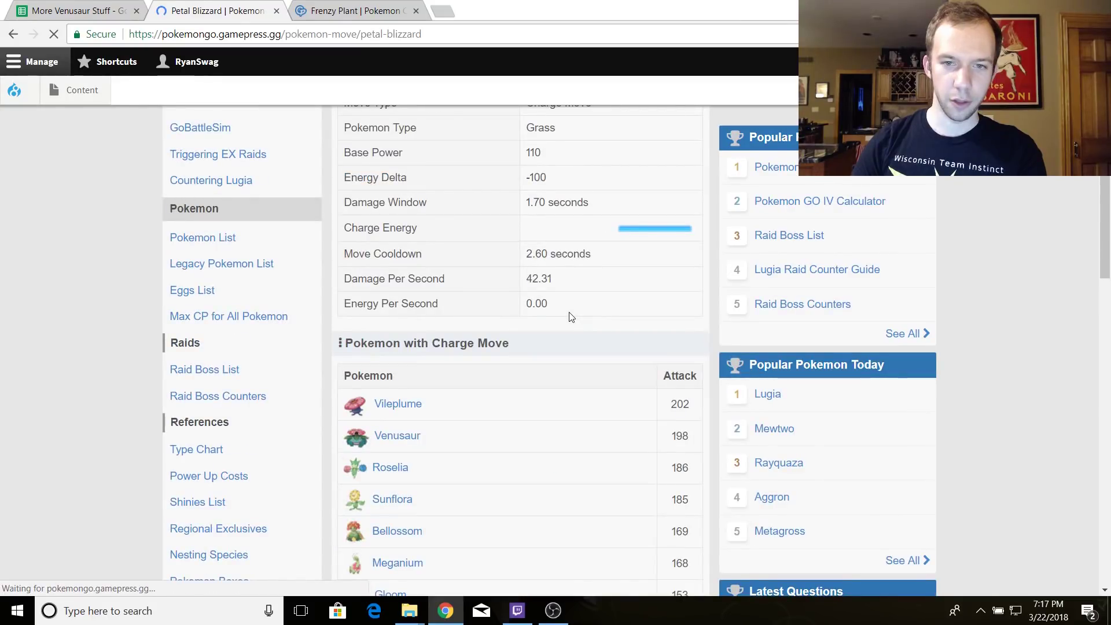
scroll(590, 317, "up", 3)
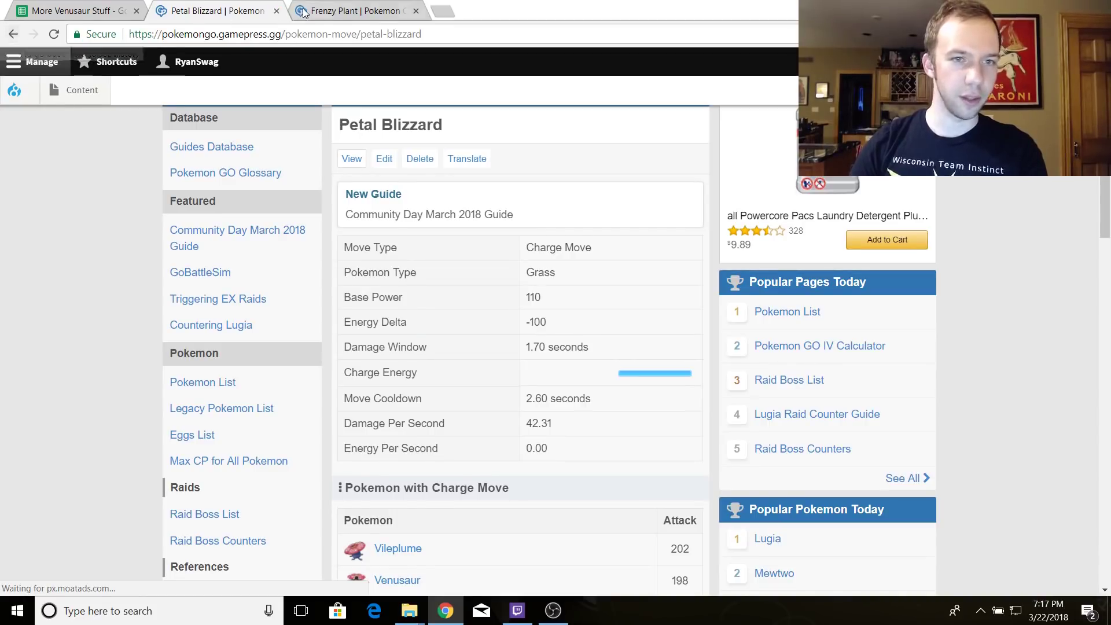
left_click(276, 12)
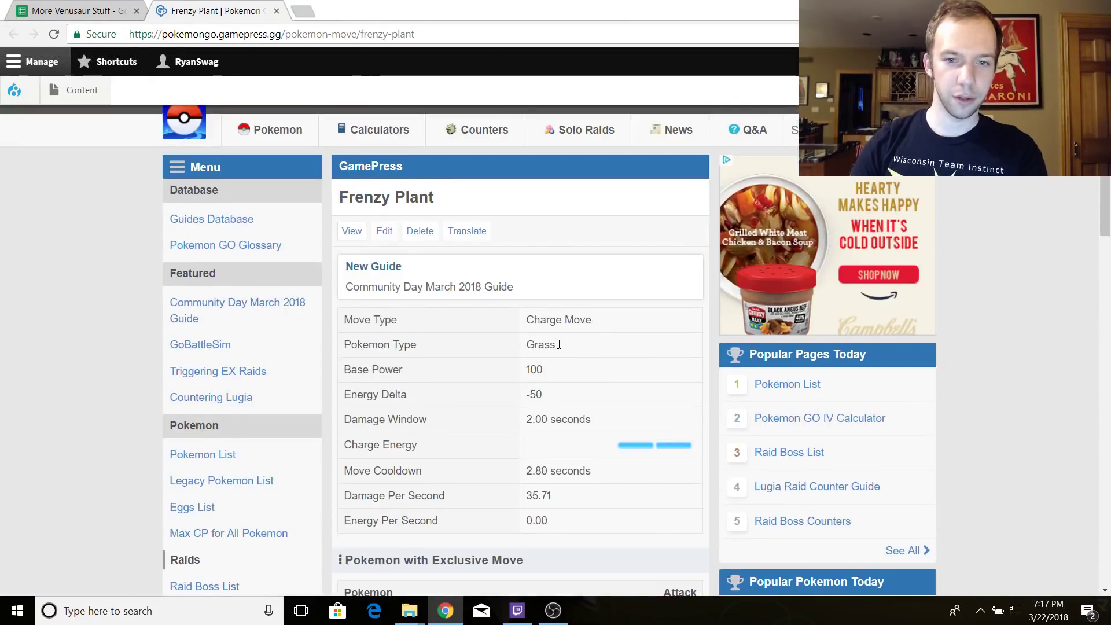
scroll(559, 345, "down", 1)
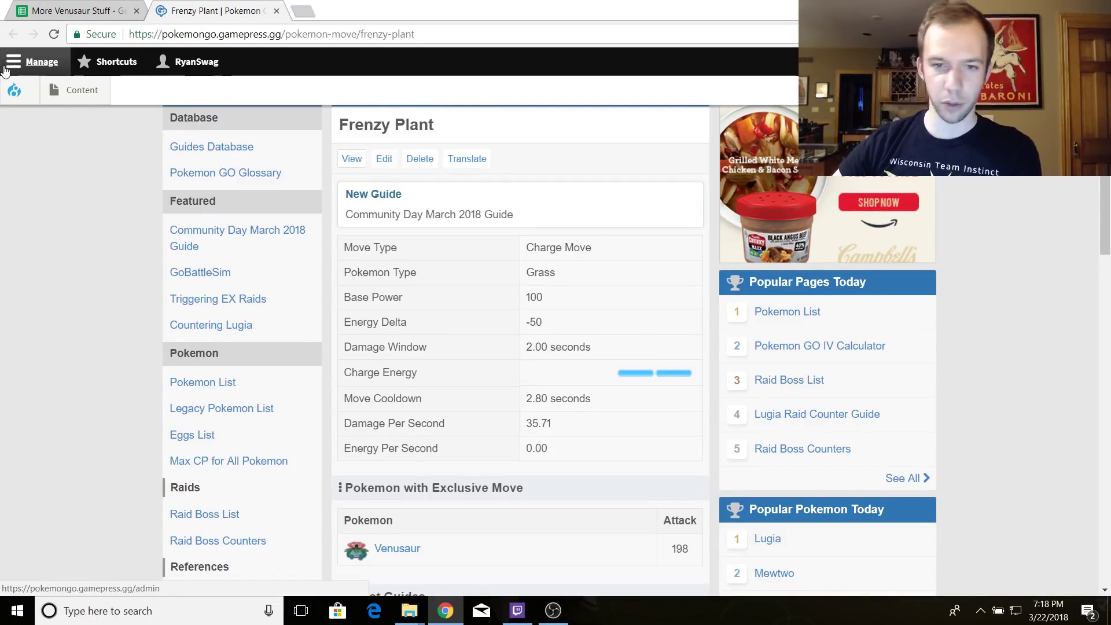
Calculate the damage-per-energy ratios 90/50 and 180/100, each in a new browser tab
key("ctrl+t")
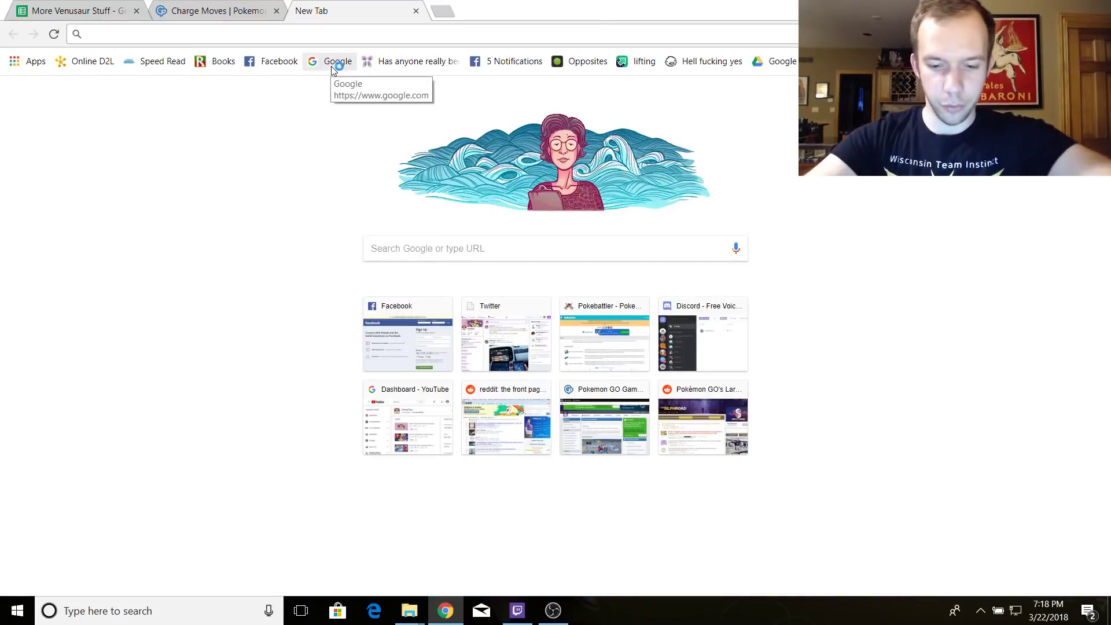
type("90/50")
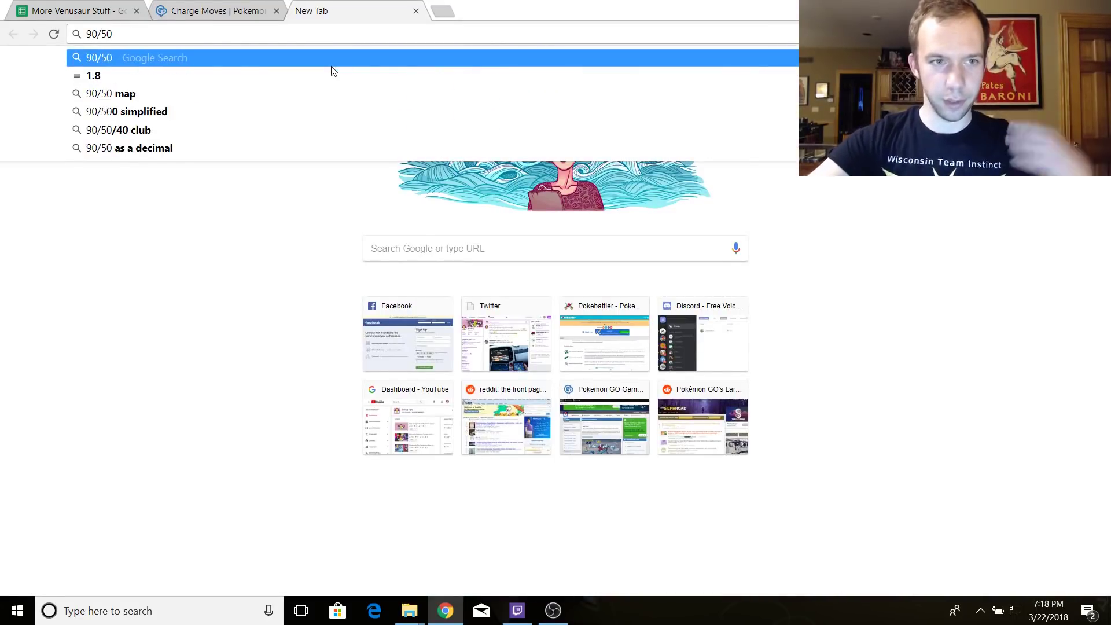
left_click(415, 10)
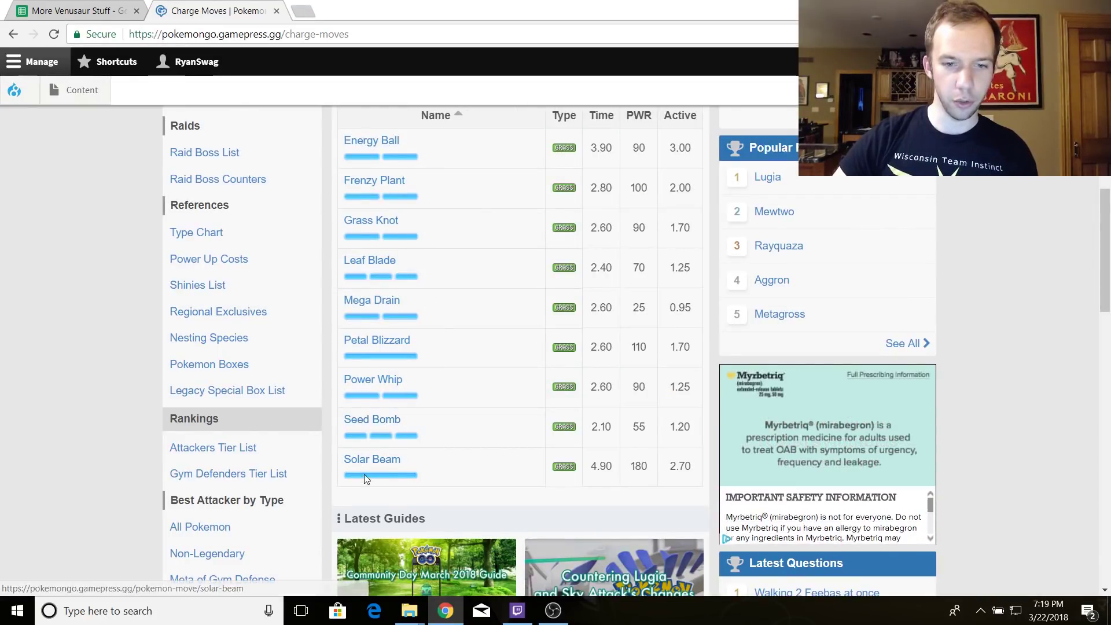
left_click(303, 11)
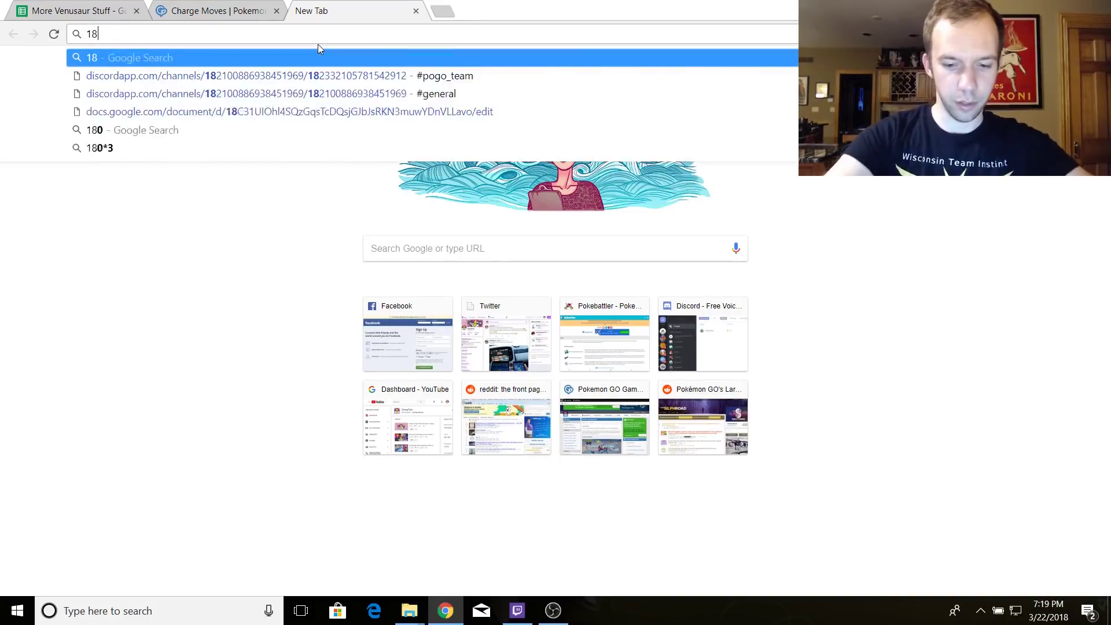
type("0/100")
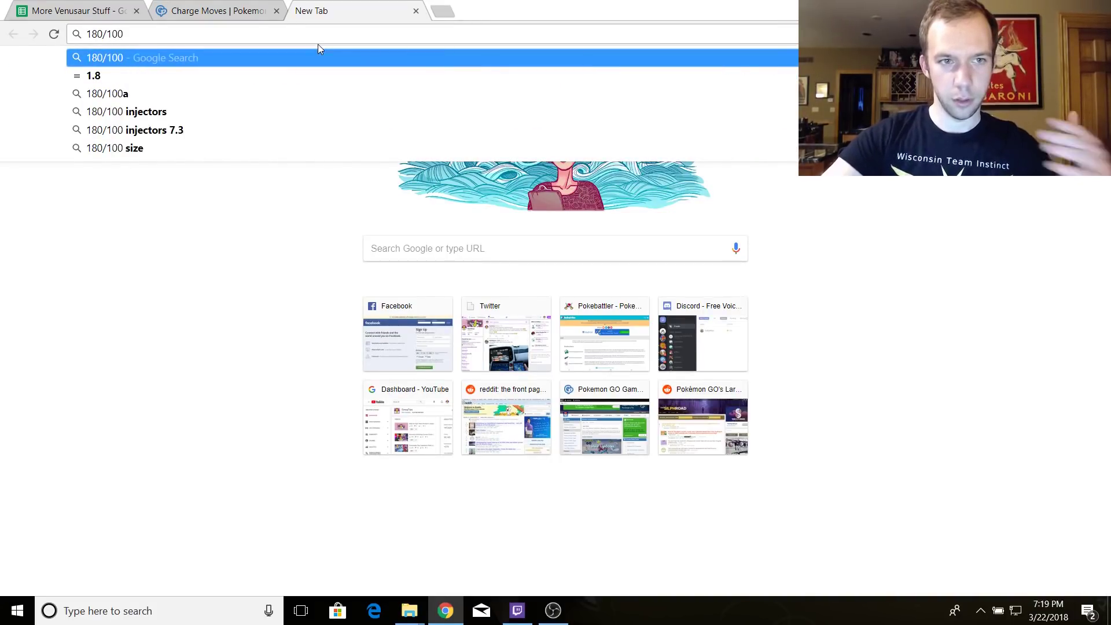
Clear the ratio expression and calculate 34.62*1.8 for Power Whip in its place
key("BackSpace")
key("BackSpace")
key("BackSpace")
key("BackSpace")
key("BackSpace")
key("BackSpace")
key("BackSpace")
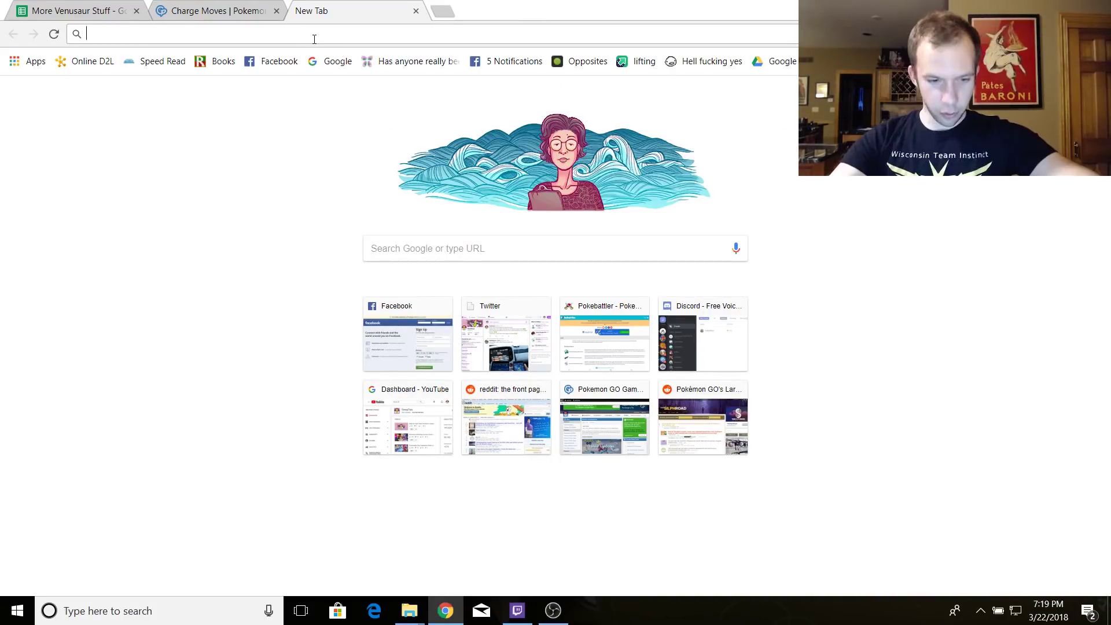
type("34.62")
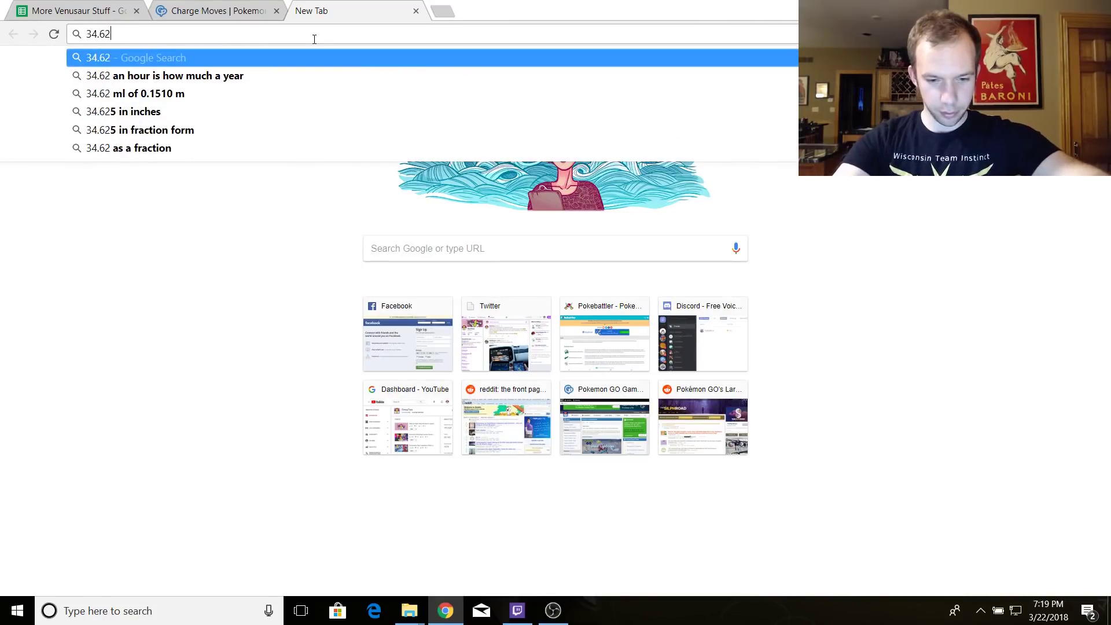
type("*1.8")
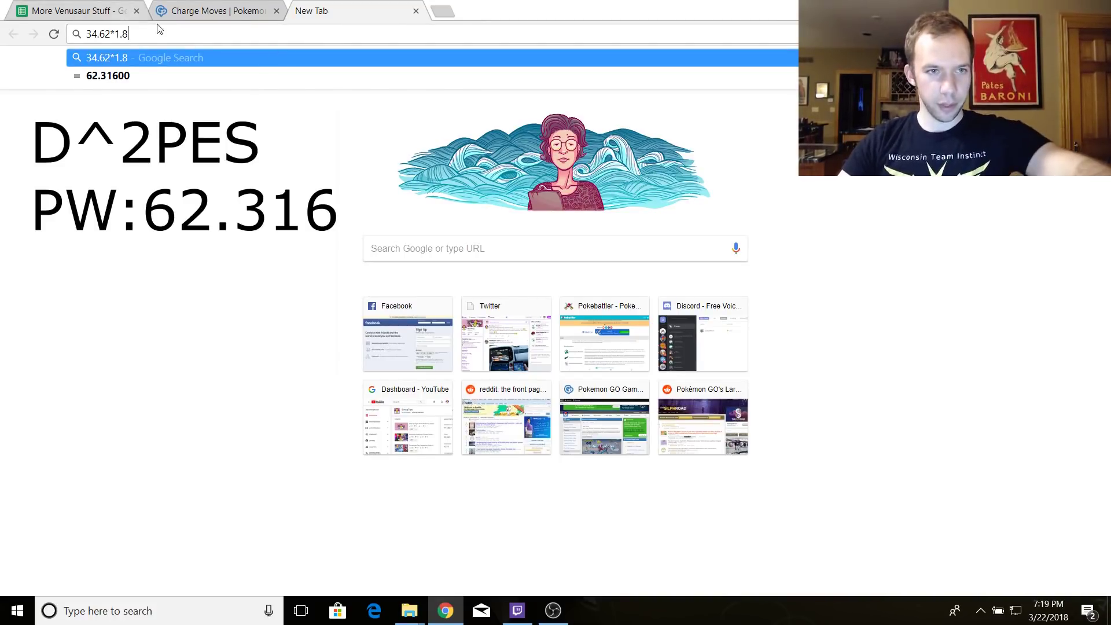
Replace the expression with 35.71*2 to calculate the same metric for Frenzy Plant
key("ctrl+a")
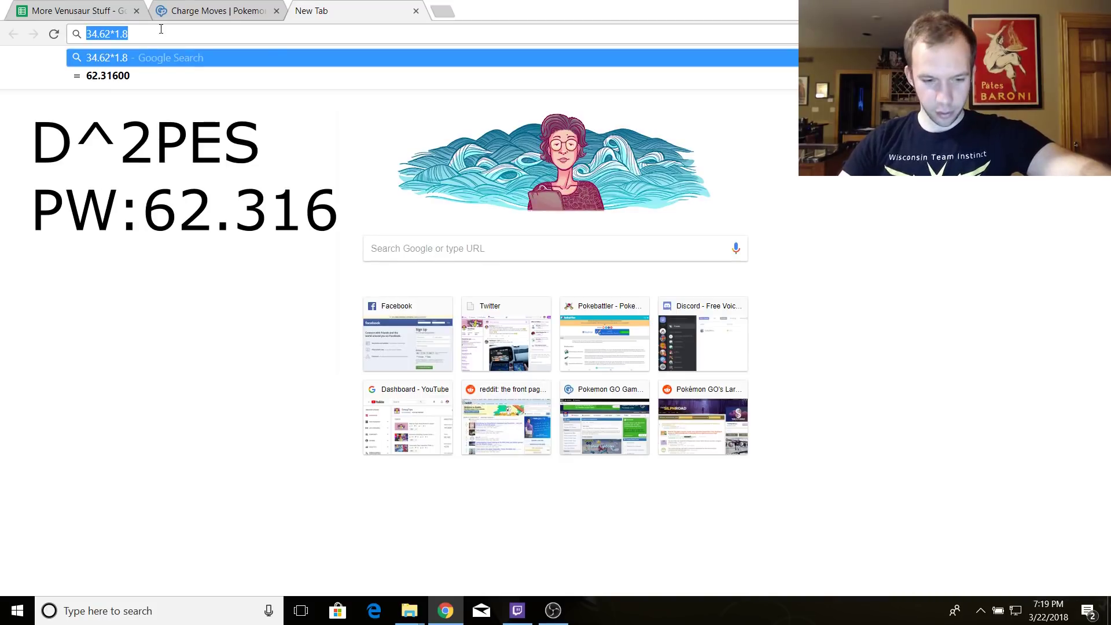
type("35.")
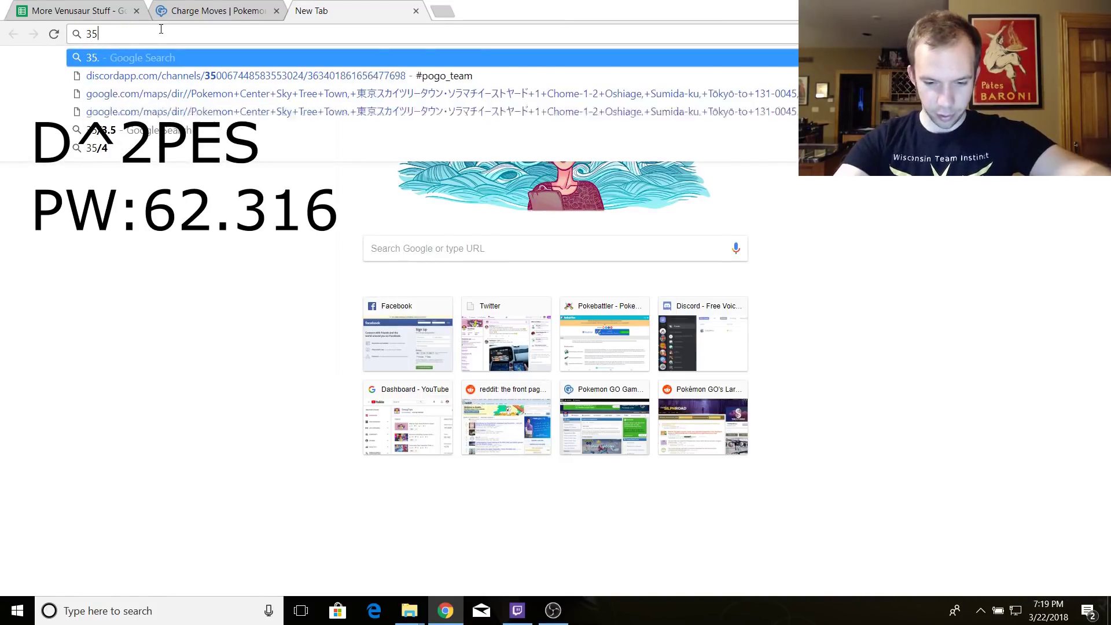
type("71*2")
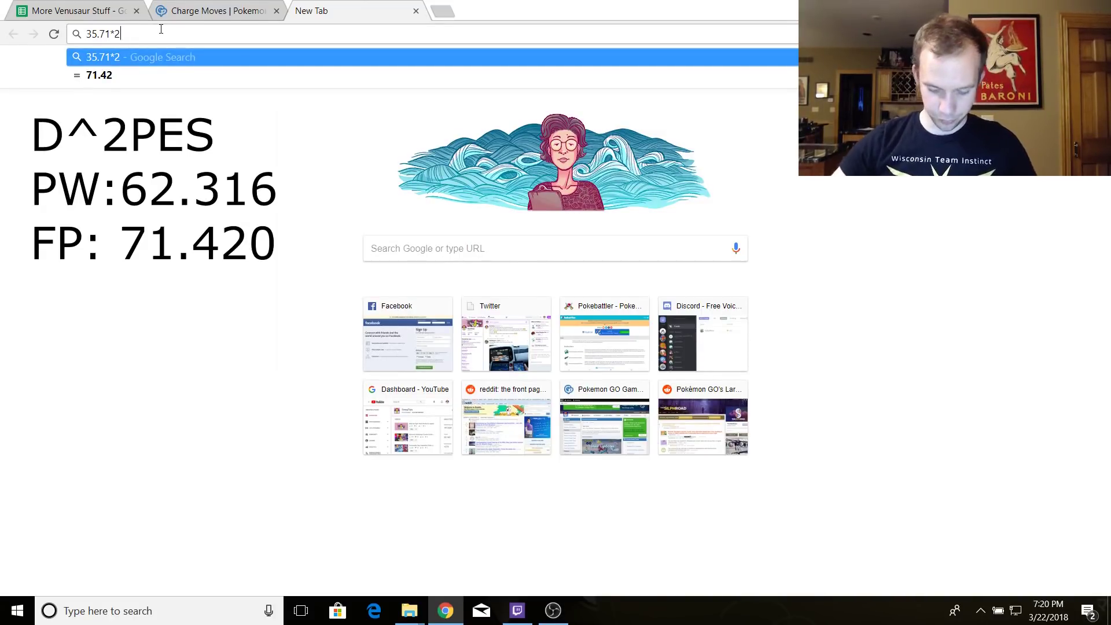
Calculate 36.73*1.8 for Solar Beam, then close the calculation tab to return to the Charge Moves list
left_click_drag(120, 35, 81, 36)
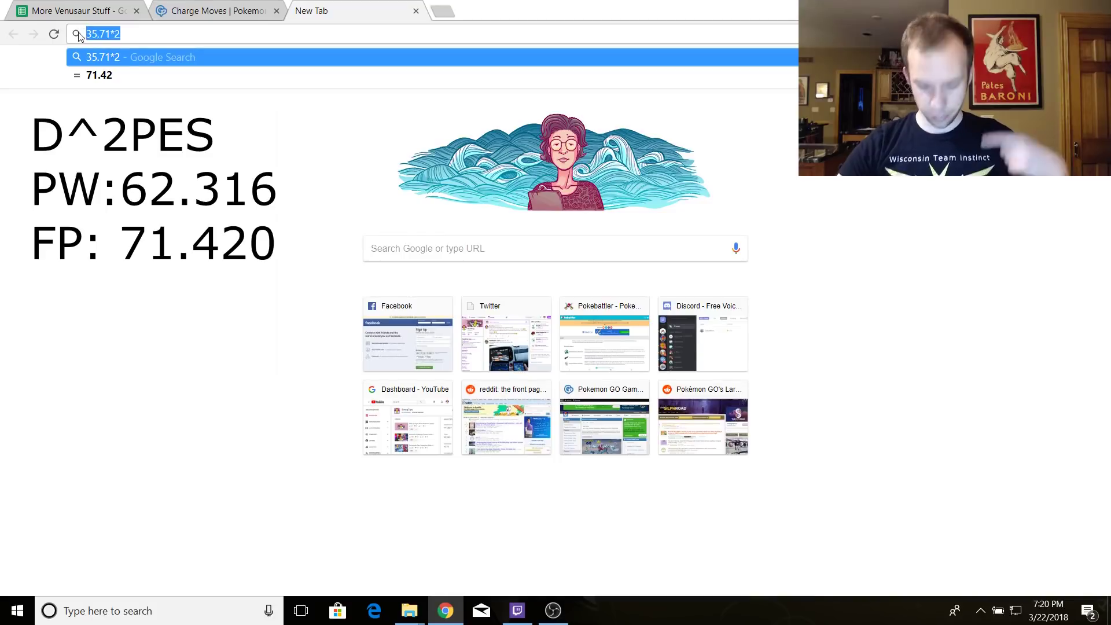
type("36.73*1.8")
key("ctrl+w")
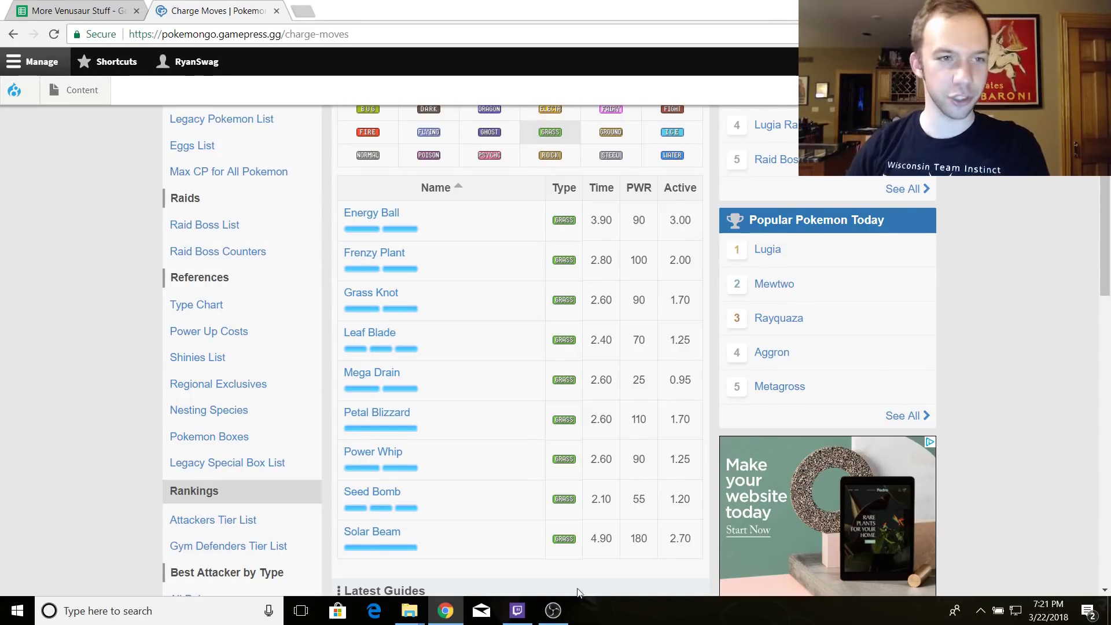
Switch to the More Venusaur Stuff spreadsheet and examine the first and last values of the Power Whip and Solar Beam tables
mouse_move(521, 621)
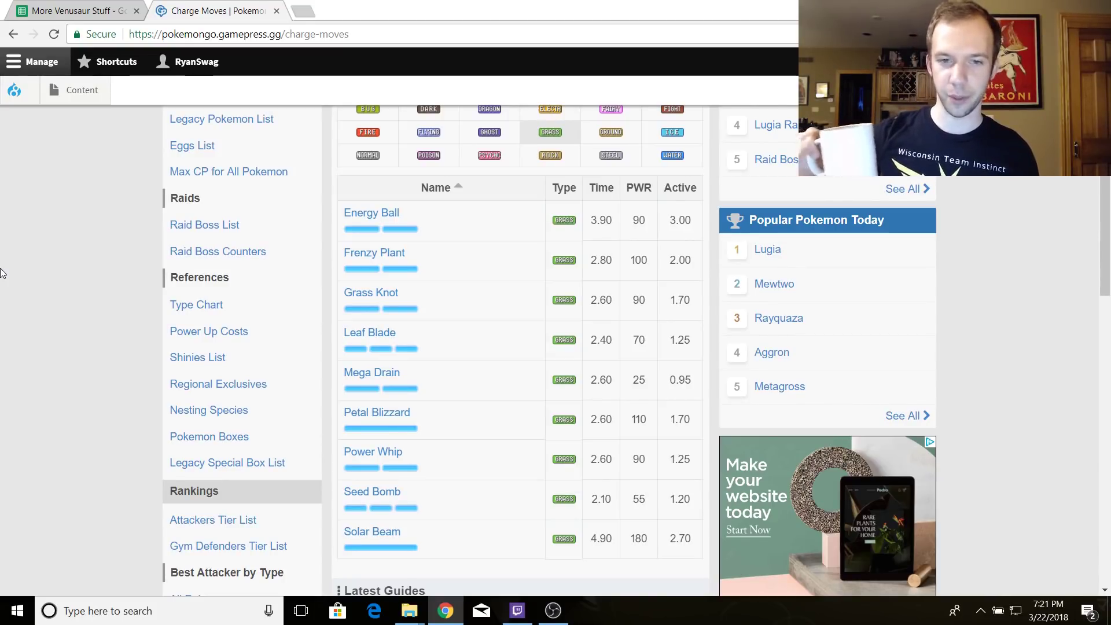
key("ctrl+shift+Tab")
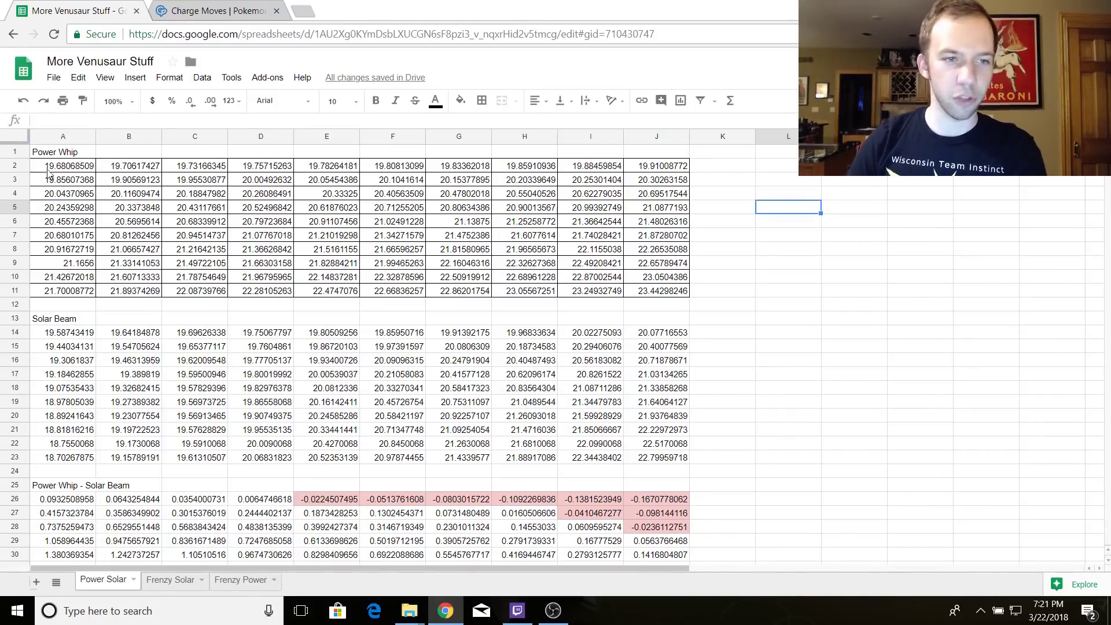
left_click(662, 292)
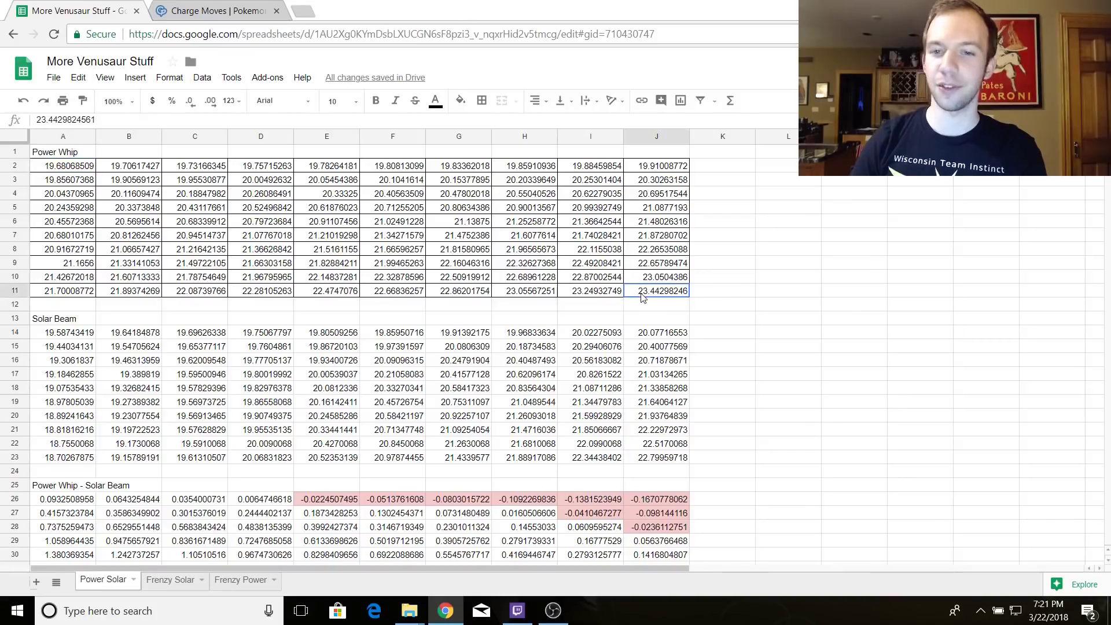
left_click(88, 173)
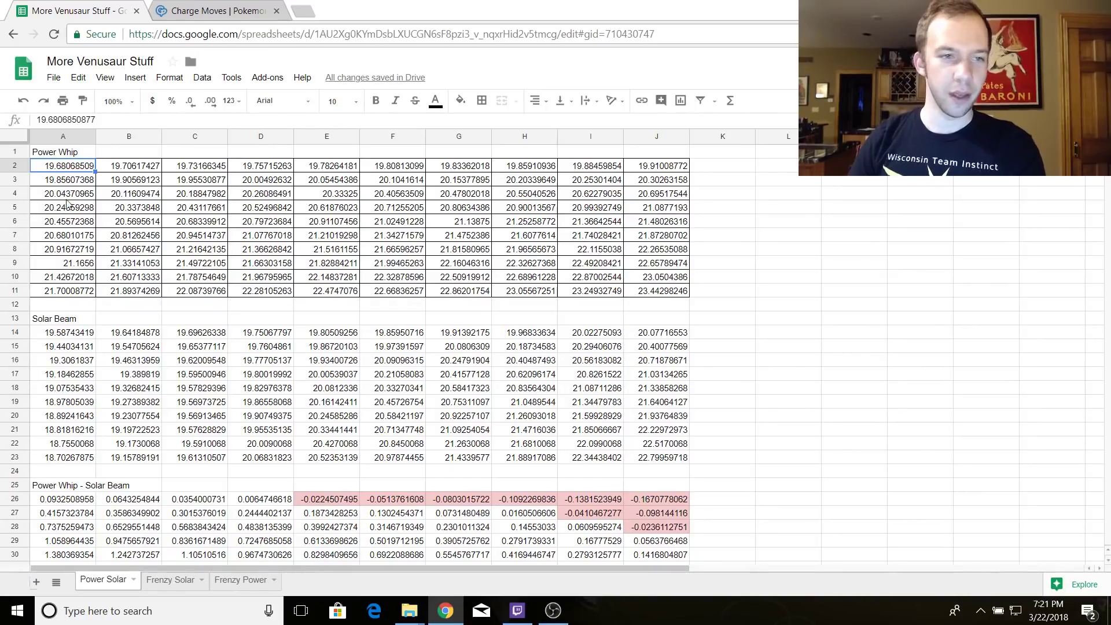
left_click(668, 294)
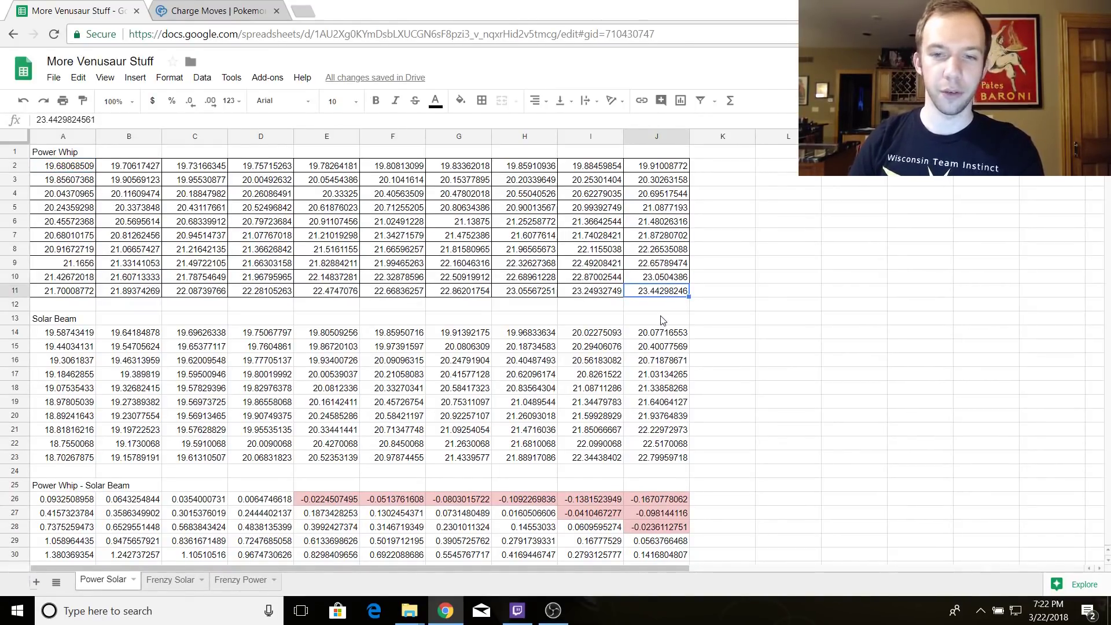
left_click(78, 334)
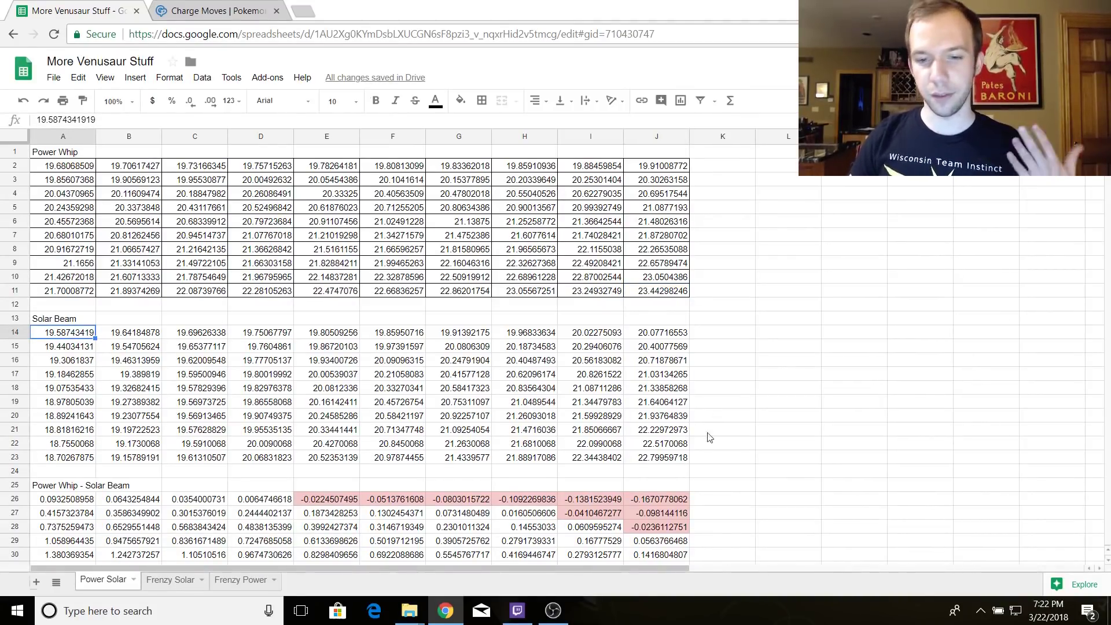
left_click(656, 461)
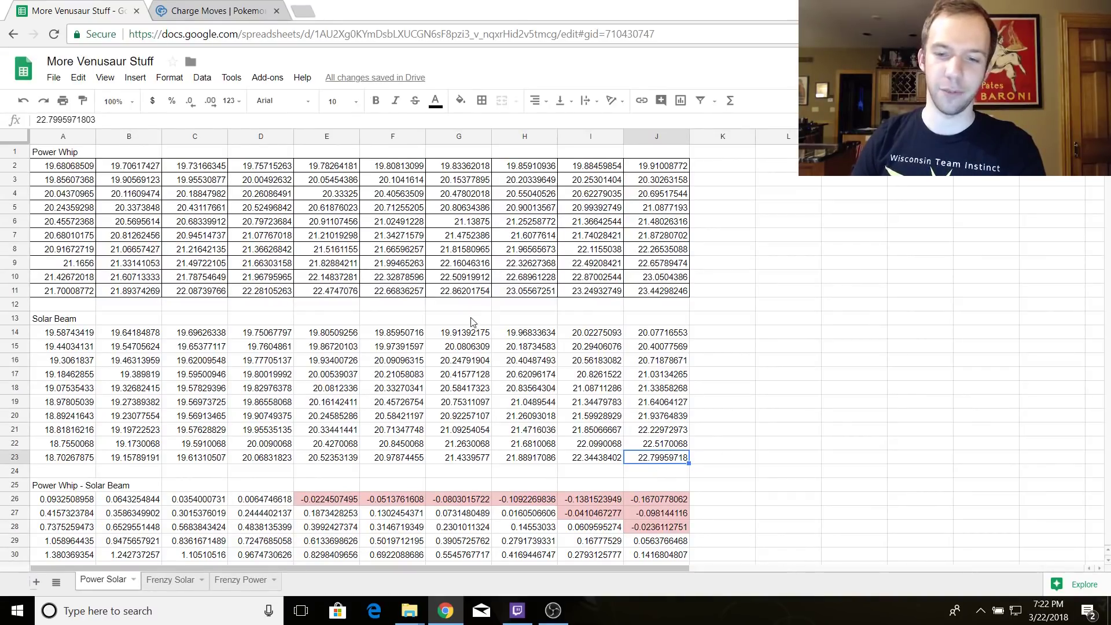
key("ctrl+Home")
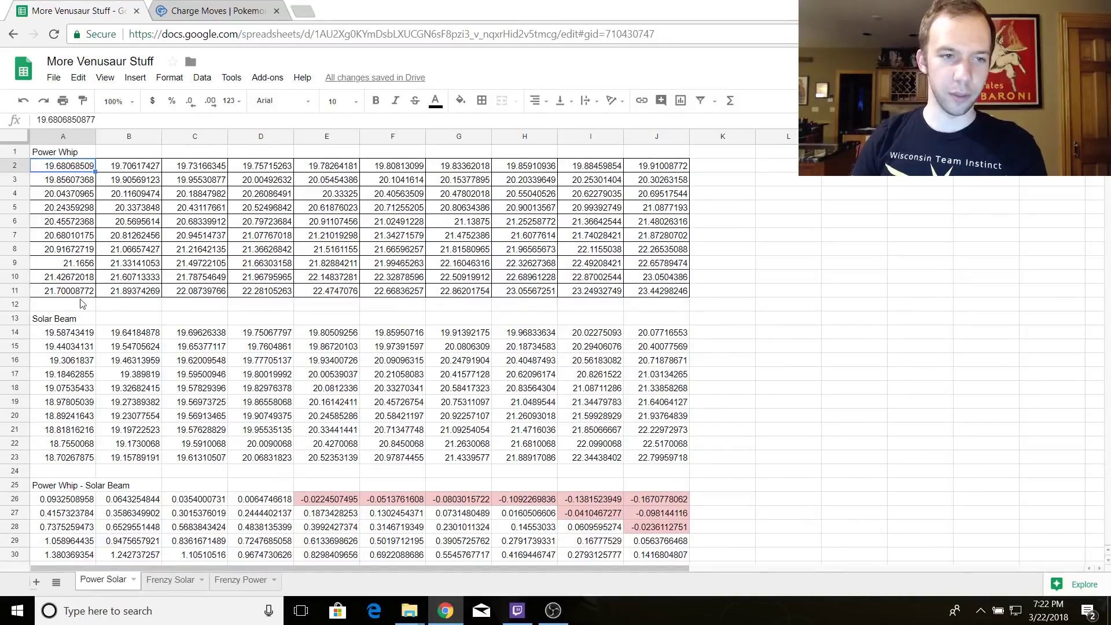
Examine the Power Whip - Solar Beam difference table, selecting the range E26:J28 around the red-shaded cells
scroll(149, 305, "down", 3)
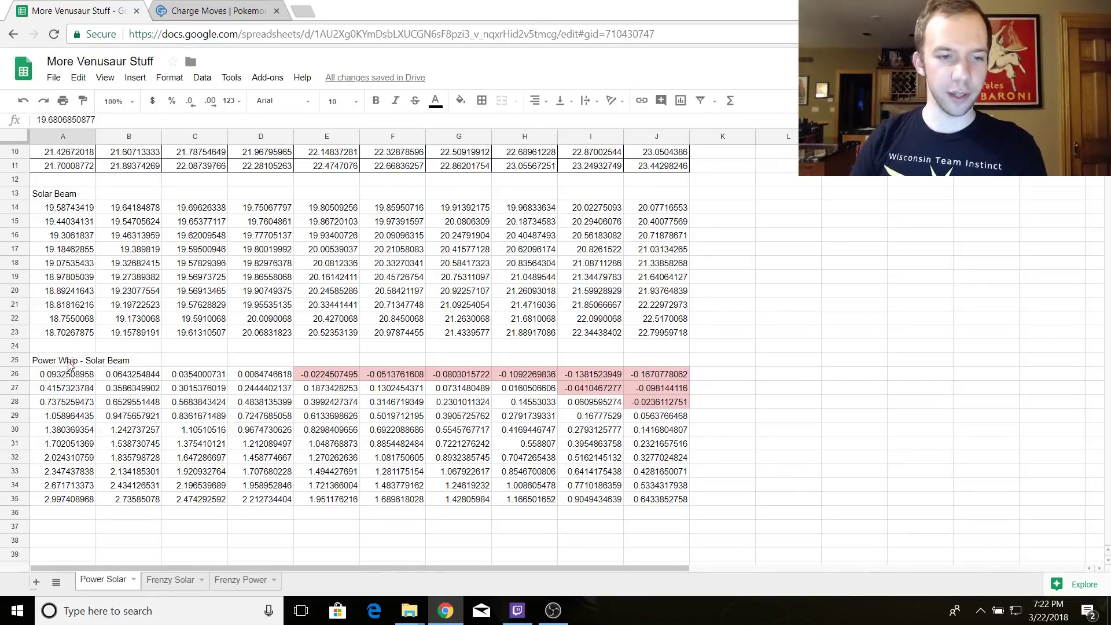
left_click(68, 365)
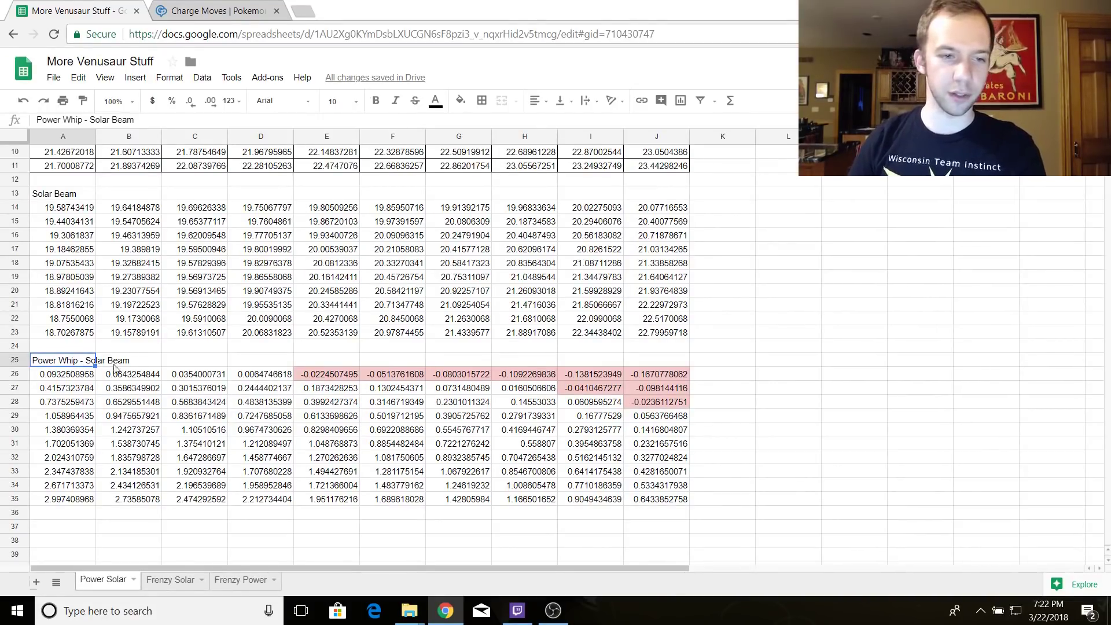
left_click(76, 378)
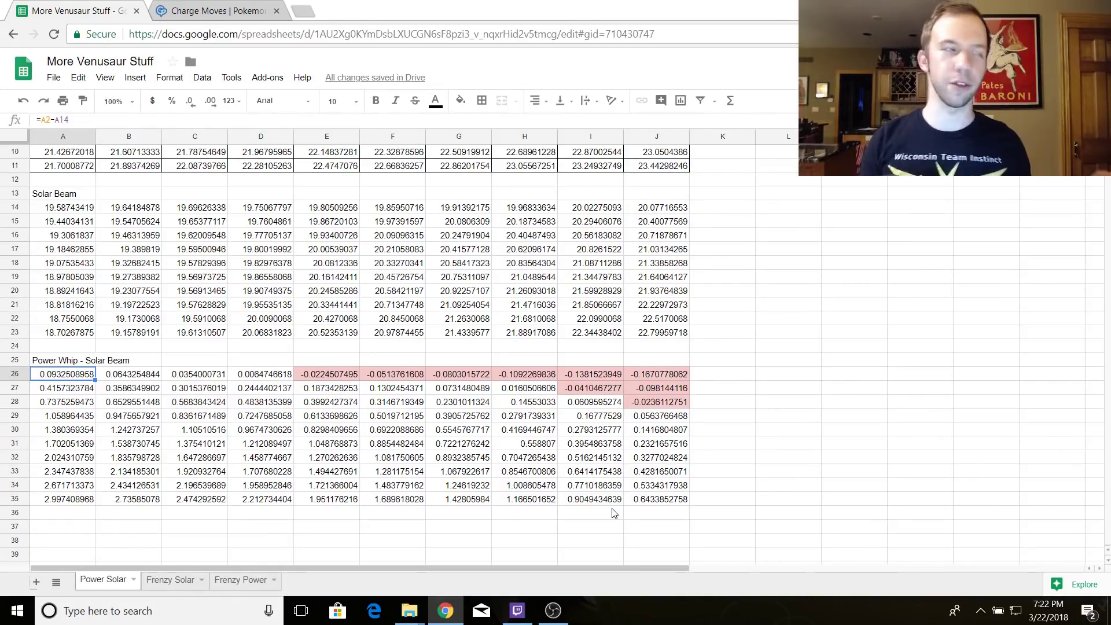
left_click_drag(657, 374, 327, 414)
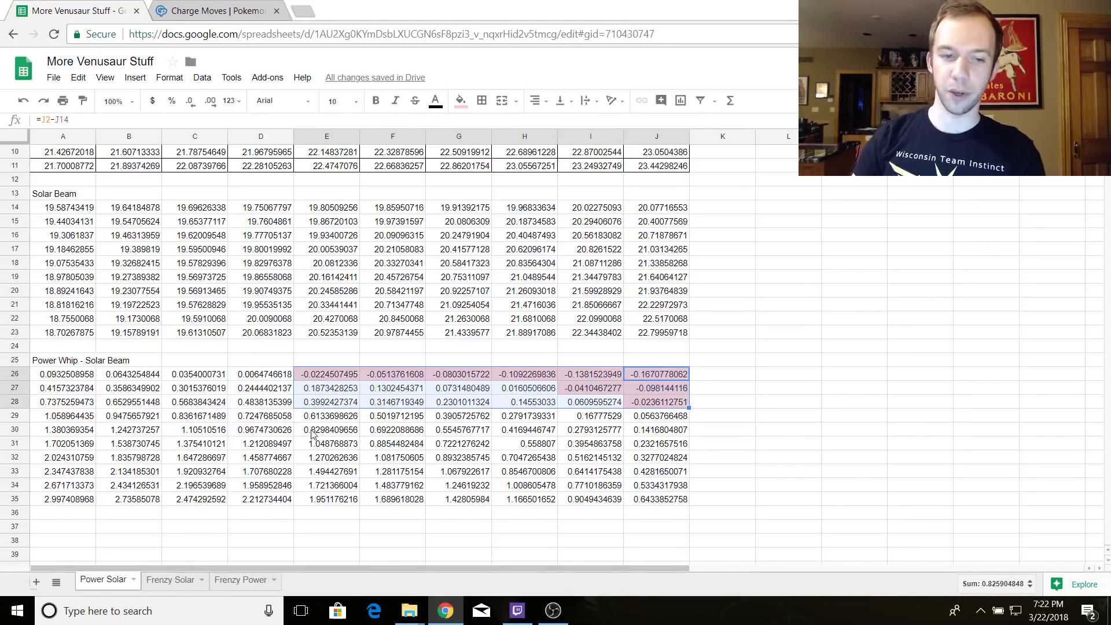
left_click(312, 433)
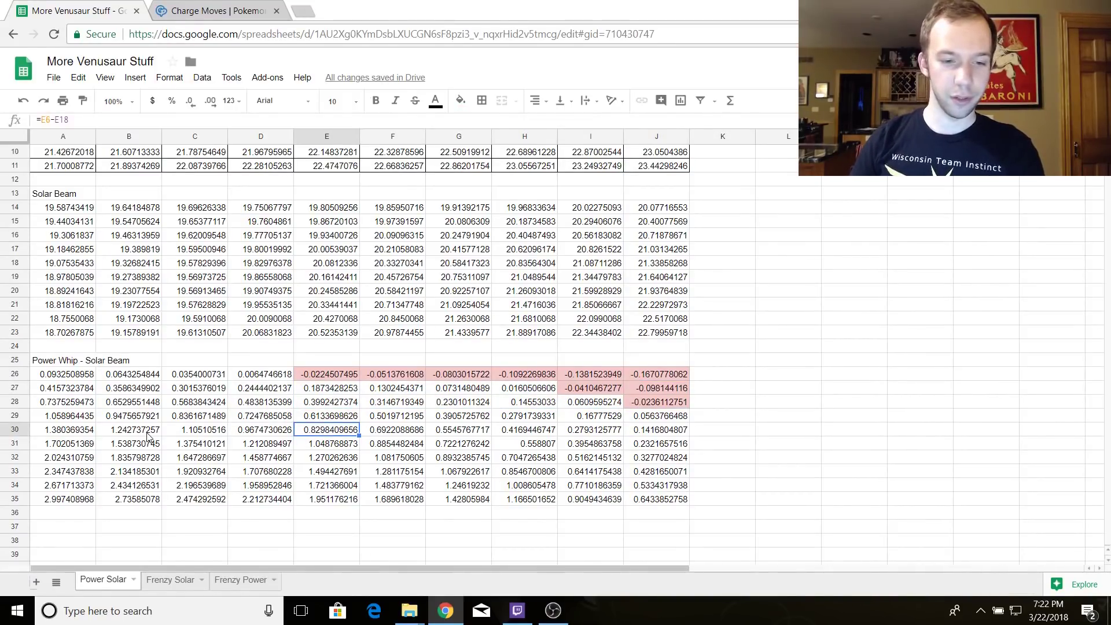
Open the Frenzy Solar sheet and inspect the first and last values of the Frenzy Plant table
left_click(174, 579)
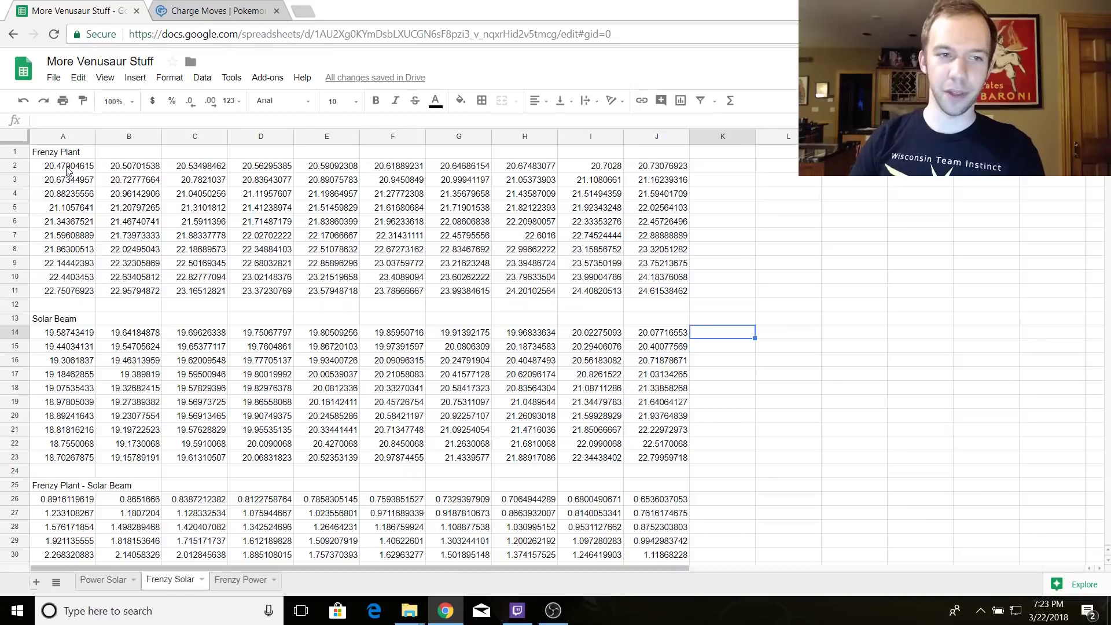
left_click(68, 168)
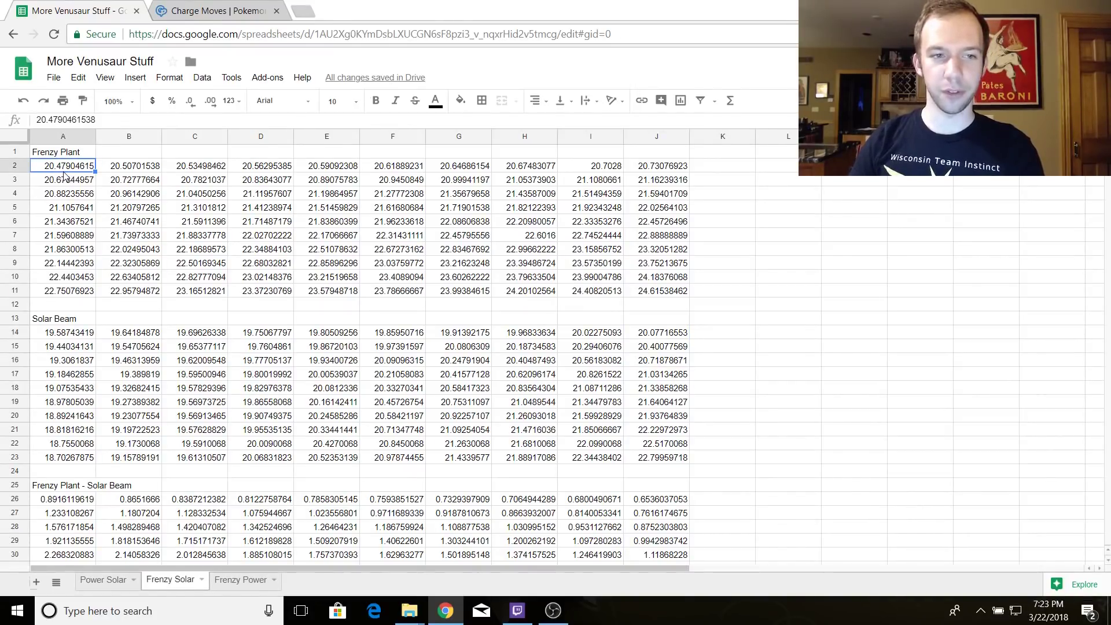
left_click(664, 294)
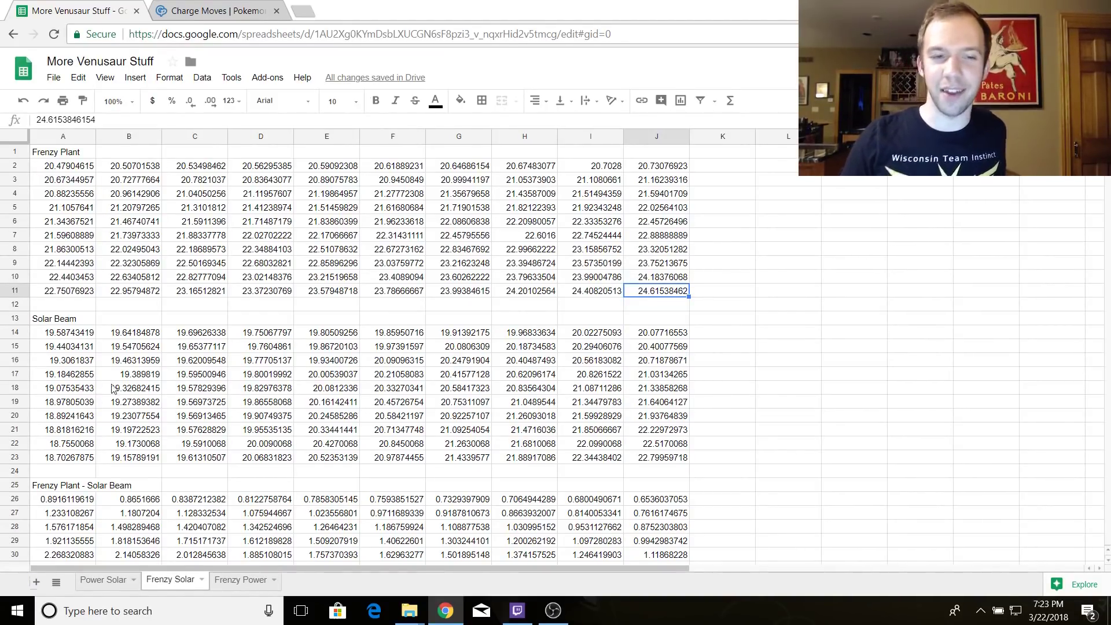
Examine the Frenzy Plant - Solar Beam difference table by selecting its heading and its values from A26 to column J, then clear the selection
scroll(122, 381, "down", 3)
left_click(82, 364)
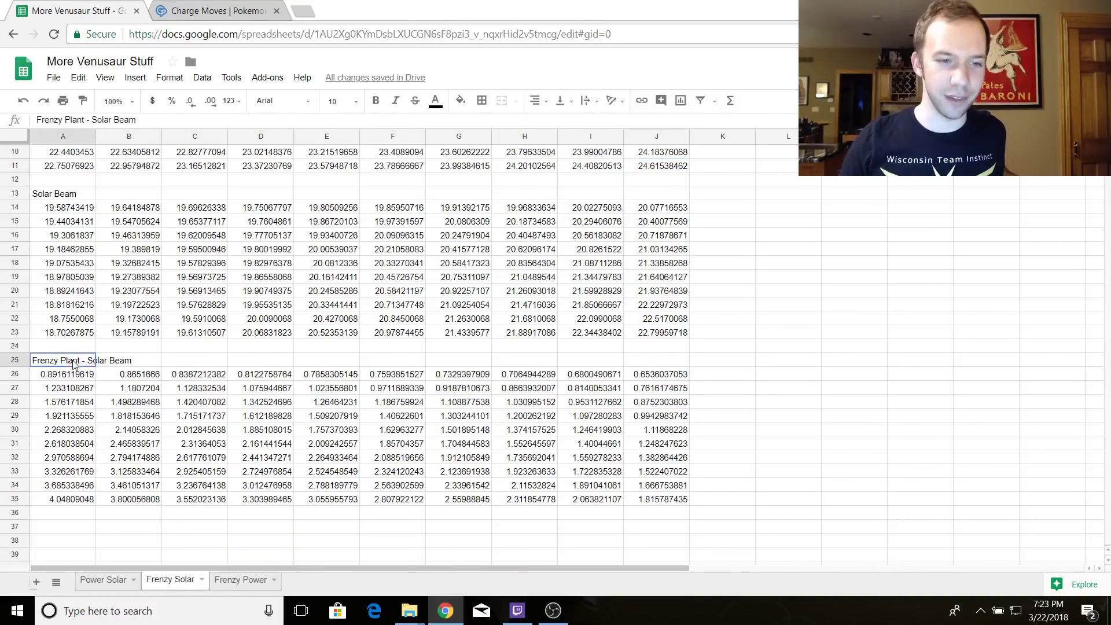
left_click_drag(73, 379, 665, 501)
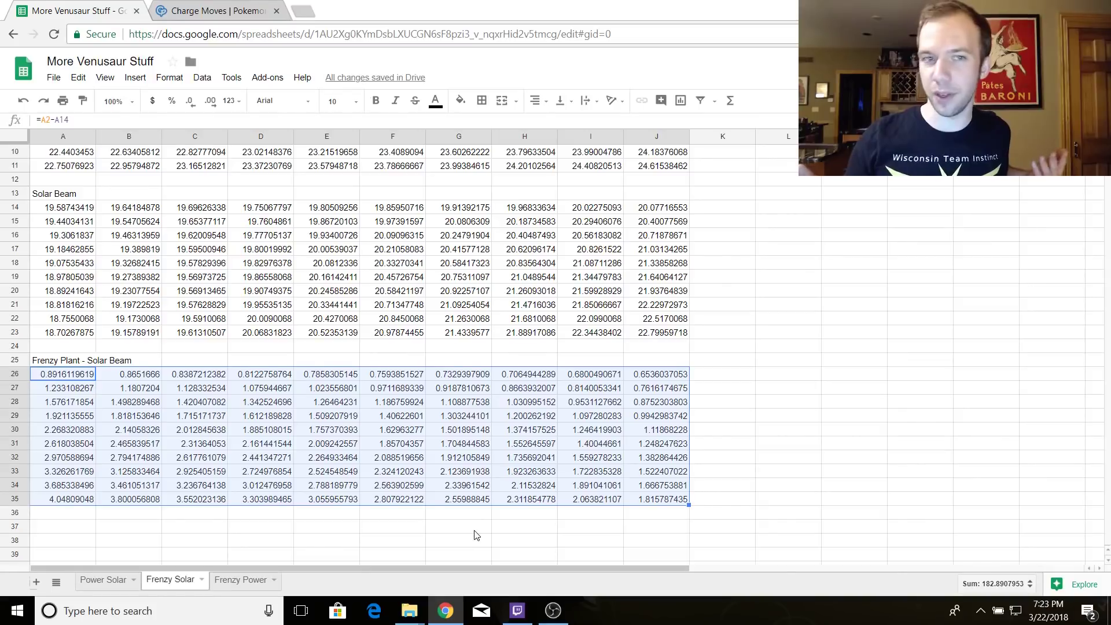
left_click(210, 391)
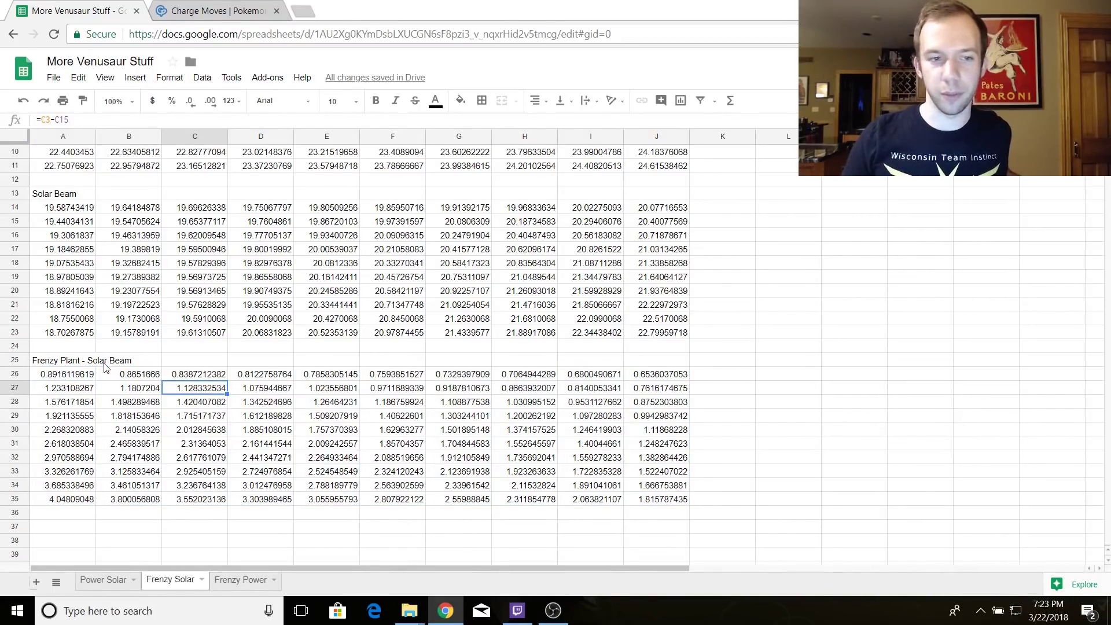
left_click(62, 361)
left_click_drag(73, 377, 647, 509)
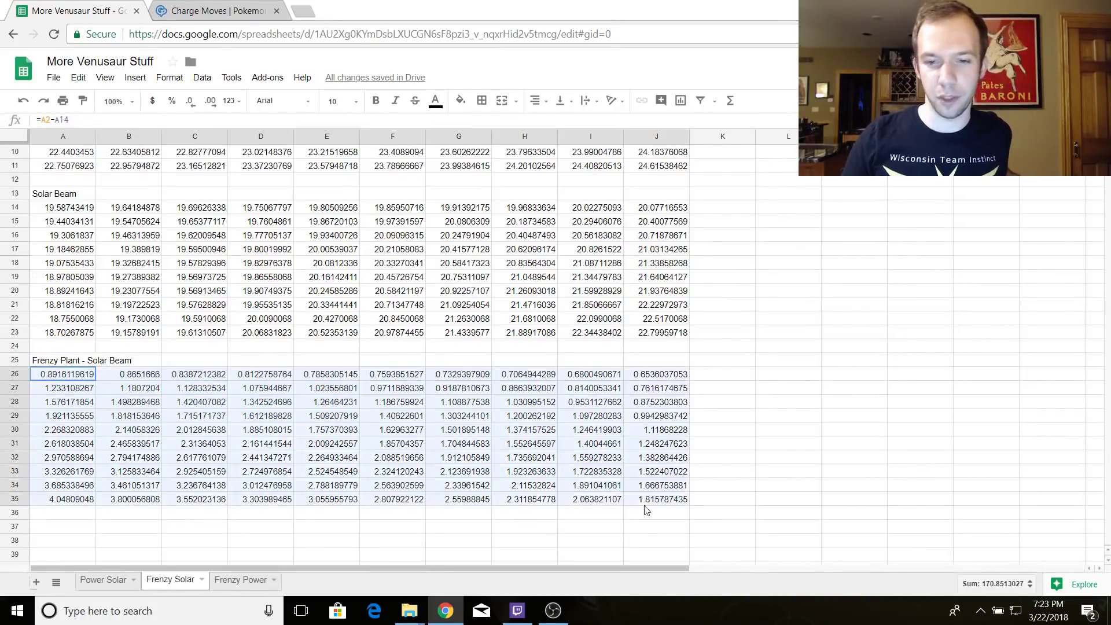
left_click(739, 493)
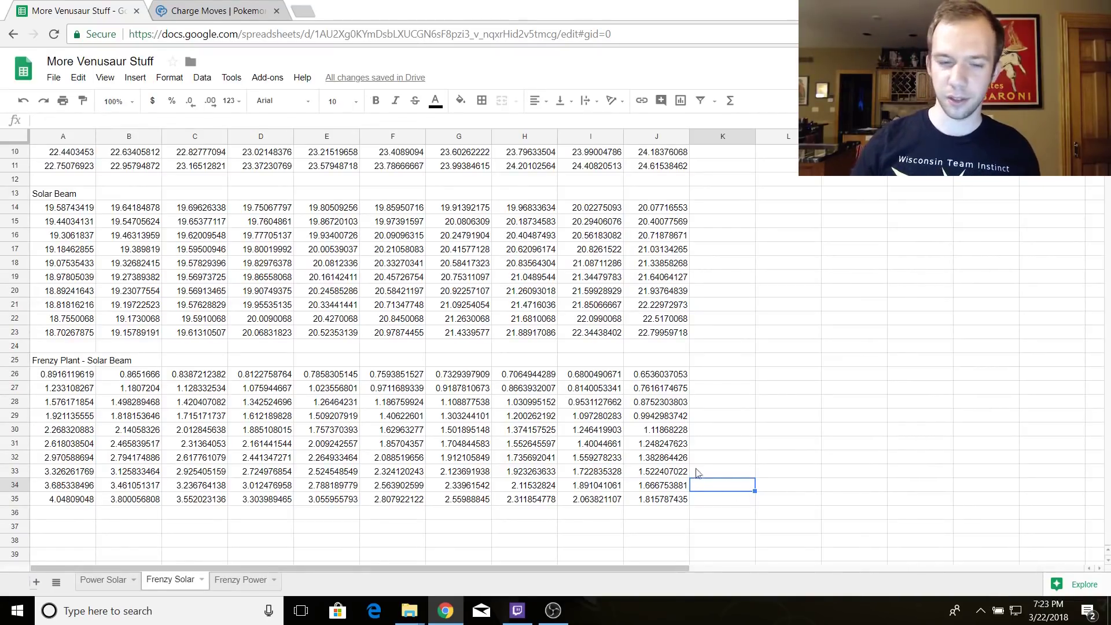
Switch to the Photos app showing the Aggressive grass charge move chart and advance to the Lite chart, GrassChargeLiteSwagged.png
key("alt+Tab")
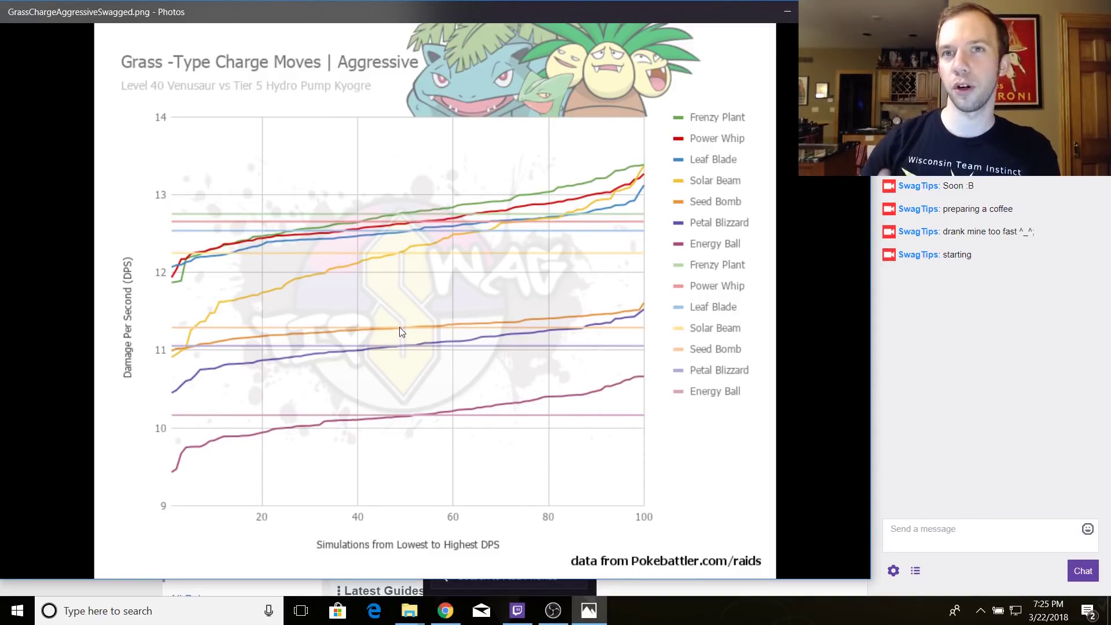
key("Right")
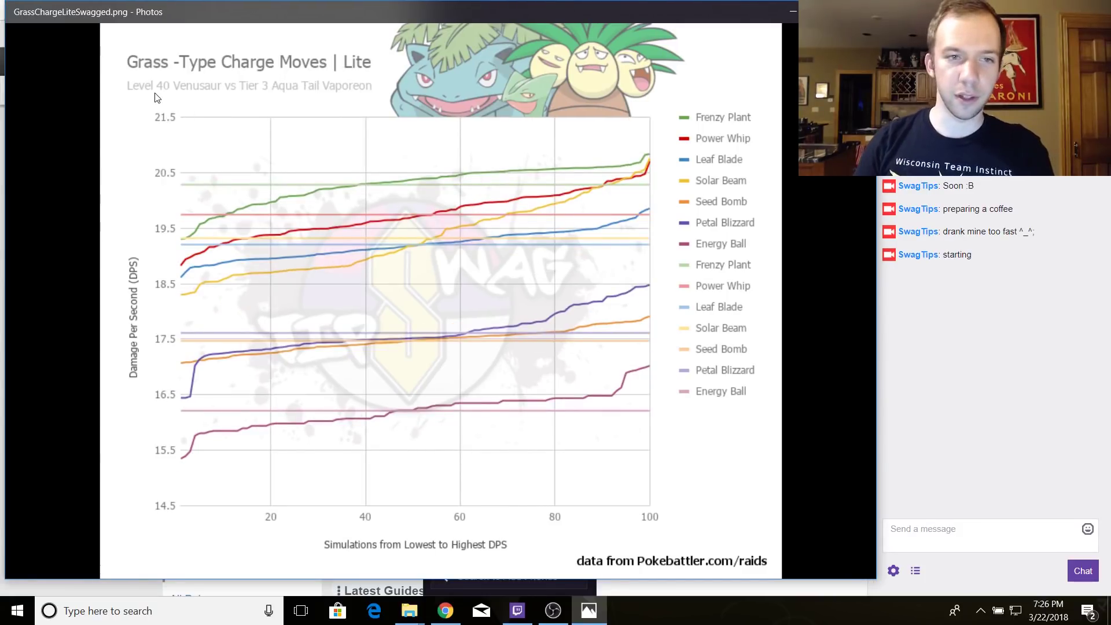